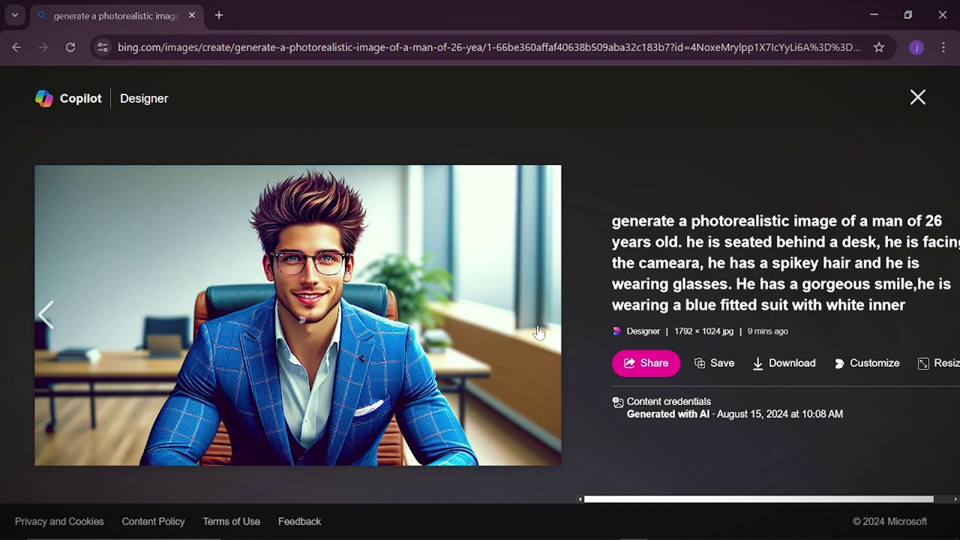
# - Flip through the four suited-man portraits, then close the detail view and select the prompt text
pyautogui.click(52, 315)
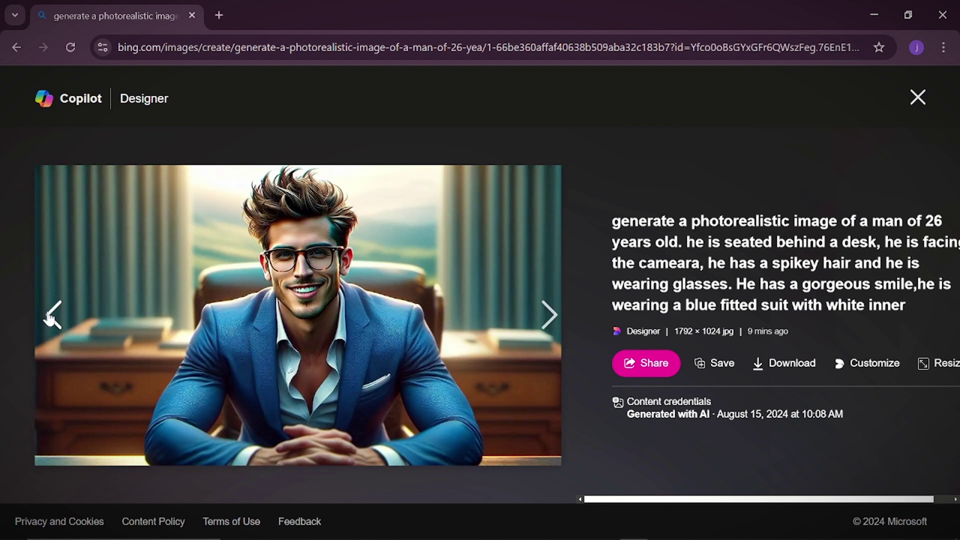
pyautogui.click(52, 315)
pyautogui.click(51, 317)
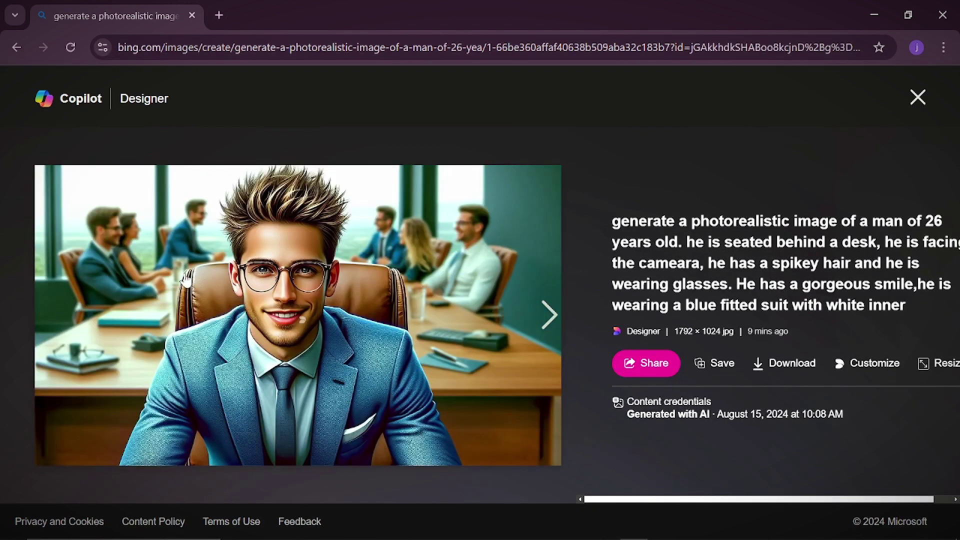
pyautogui.click(539, 315)
pyautogui.click(540, 315)
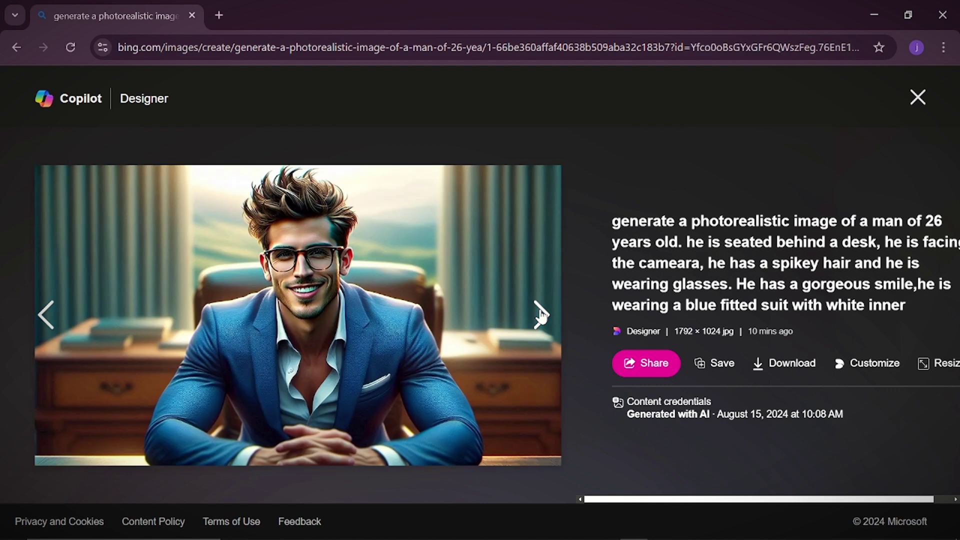
pyautogui.click(540, 315)
pyautogui.click(47, 315)
pyautogui.click(47, 315)
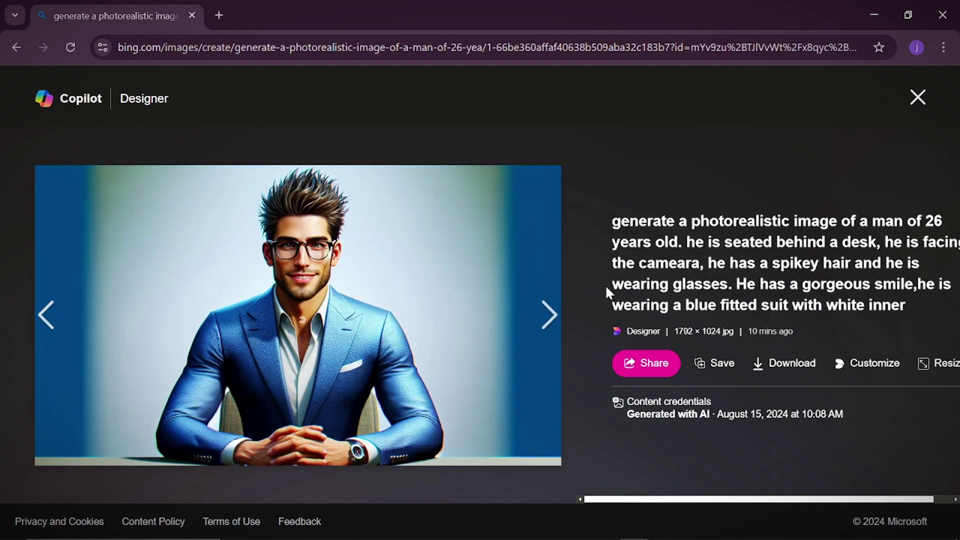
pyautogui.click(549, 315)
pyautogui.click(52, 317)
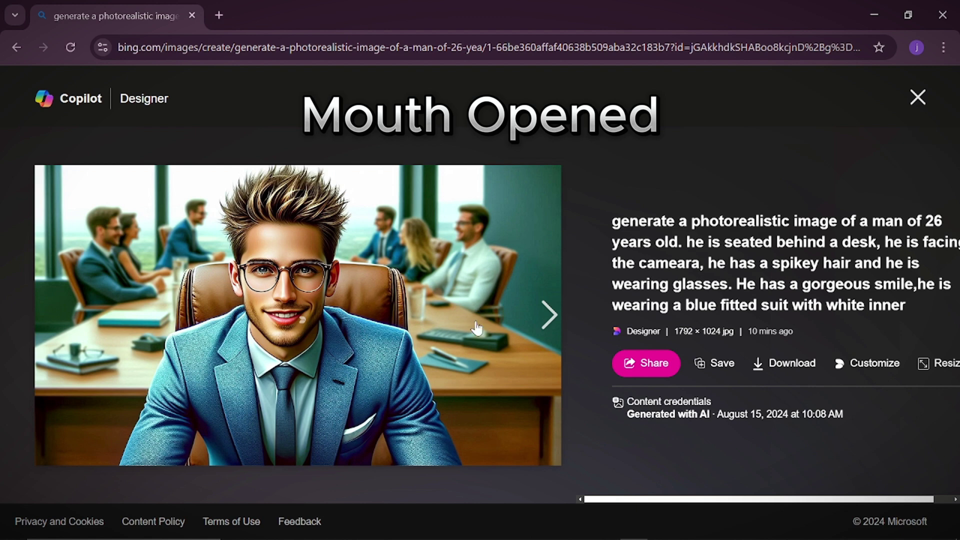
pyautogui.click(917, 97)
pyautogui.moveTo(551, 160); pyautogui.dragTo(679, 166)
# - Append ', his mouth is closed' to the prompt and generate new images
pyautogui.click(594, 152)
pyautogui.write(', h')
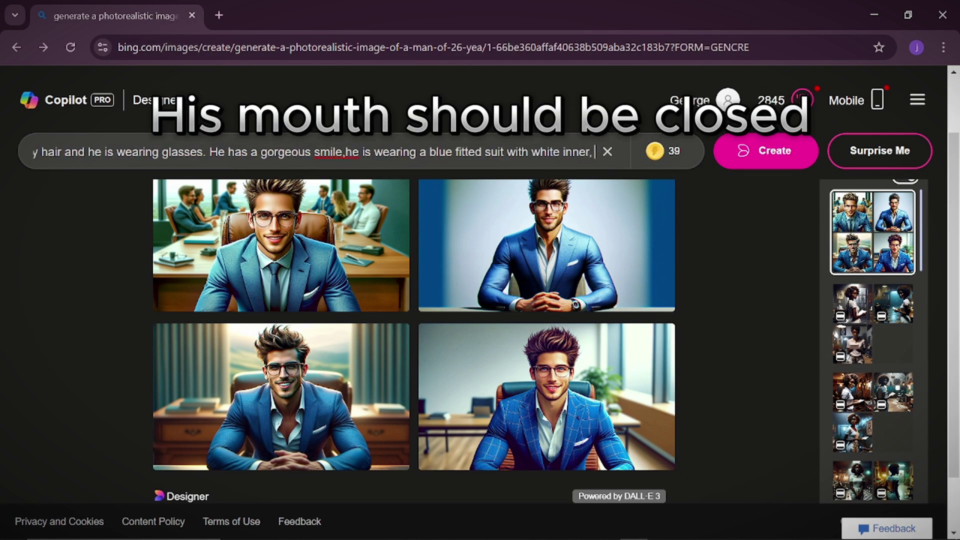
pyautogui.write('is mouth is closed')
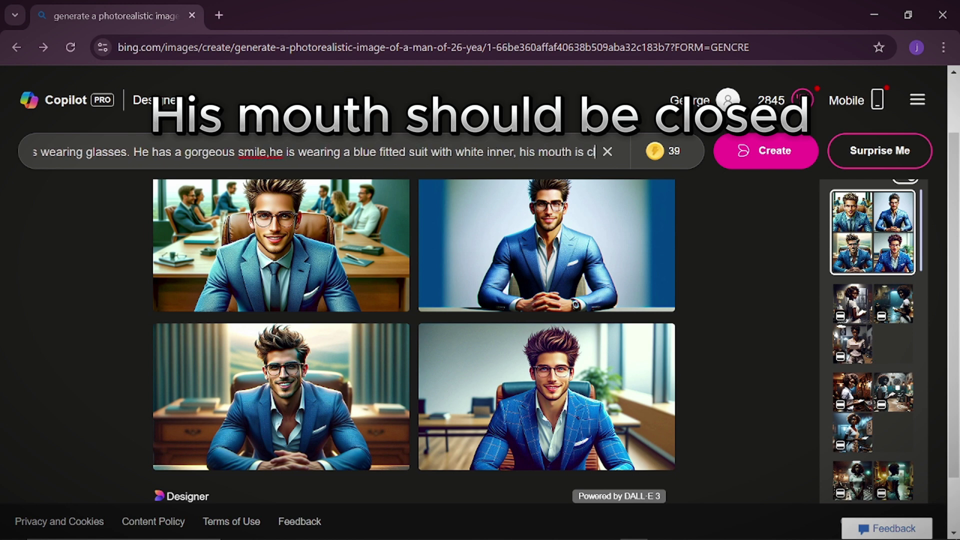
pyautogui.click(730, 159)
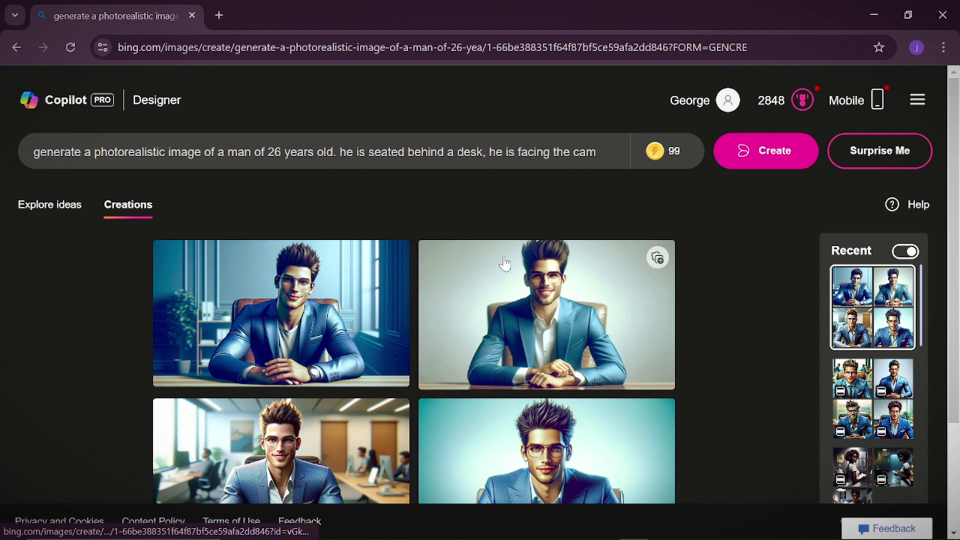
pyautogui.scroll(-3, 467, 340)
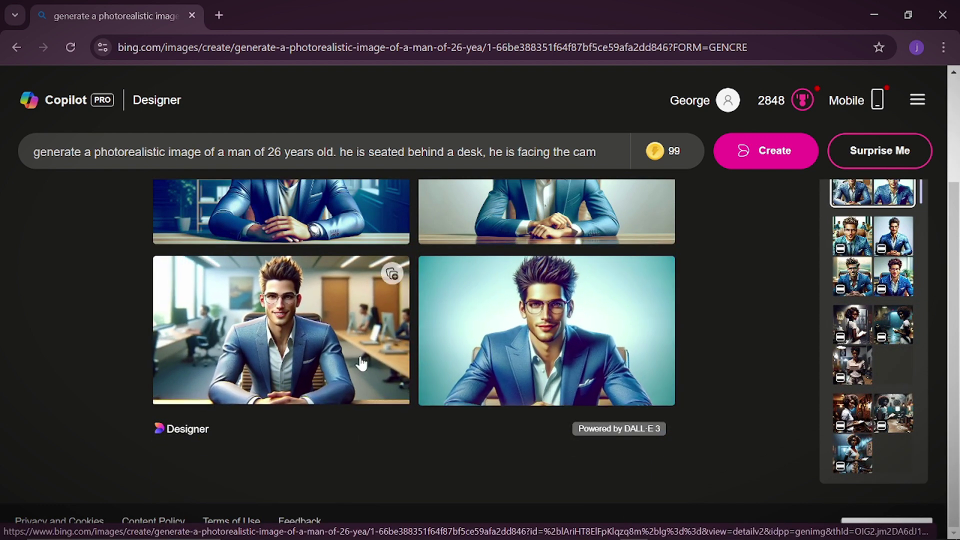
pyautogui.scroll(2, 290, 300)
# - Browse the new portraits full size and download the chosen one
pyautogui.click(284, 288)
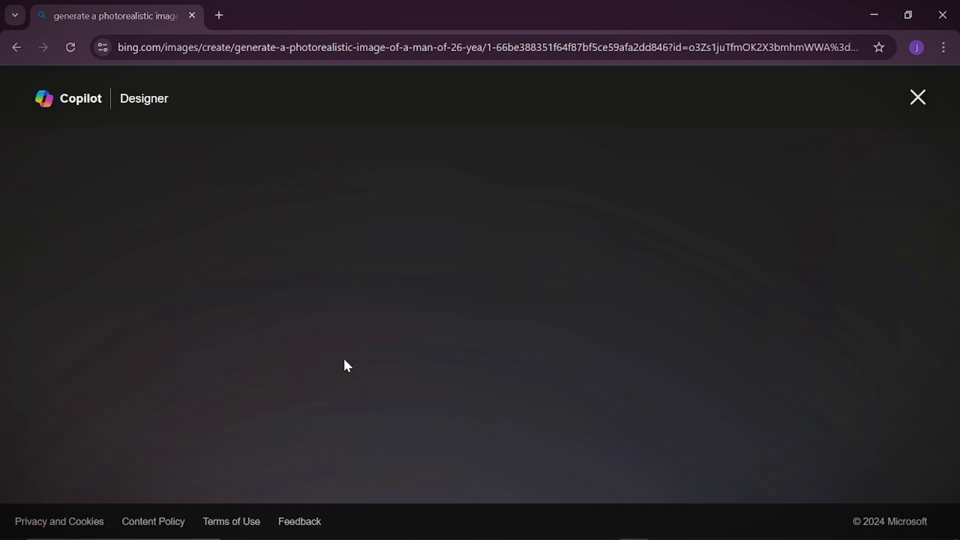
pyautogui.click(548, 315)
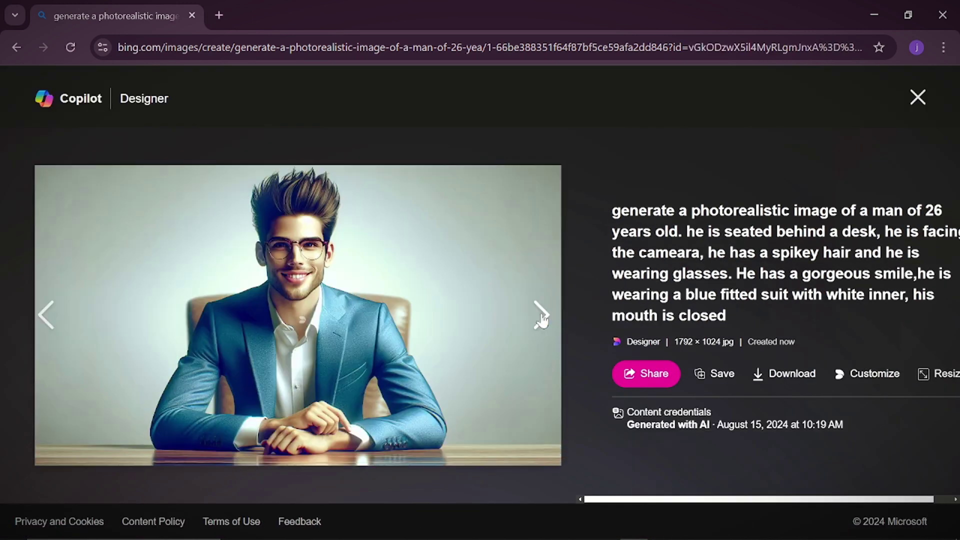
pyautogui.click(542, 307)
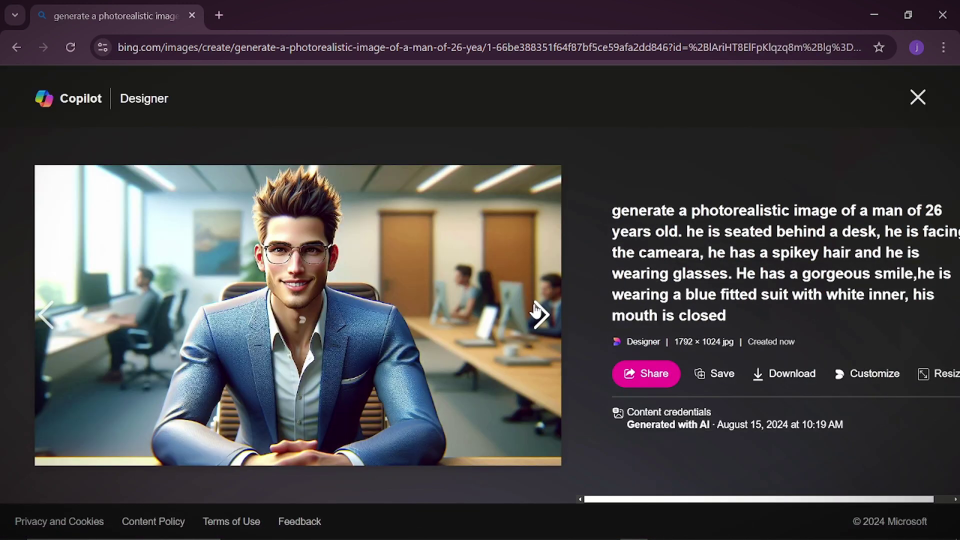
pyautogui.click(545, 310)
pyautogui.click(791, 373)
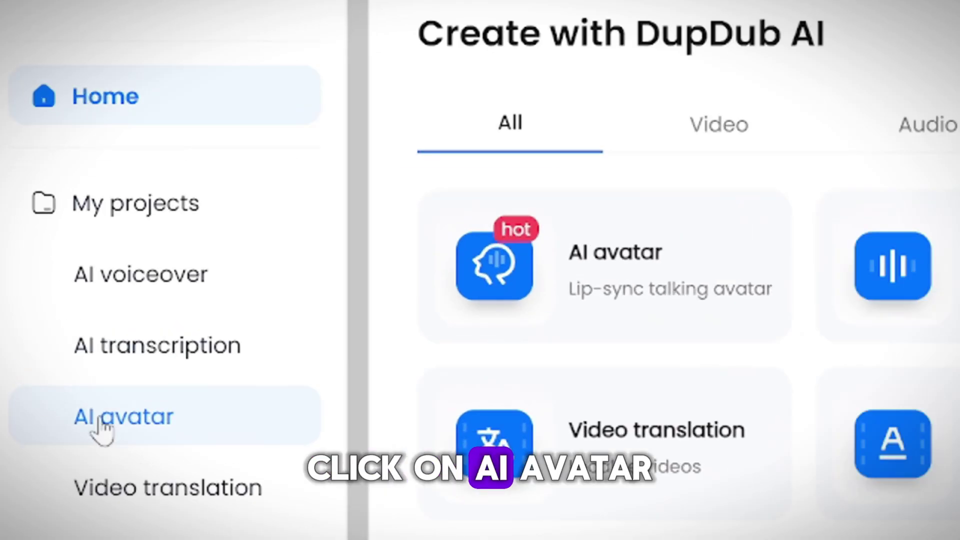
# - Create a new DupDub avatar from the downloaded portrait and begin the script 'Hello my name is'
pyautogui.click(59, 345)
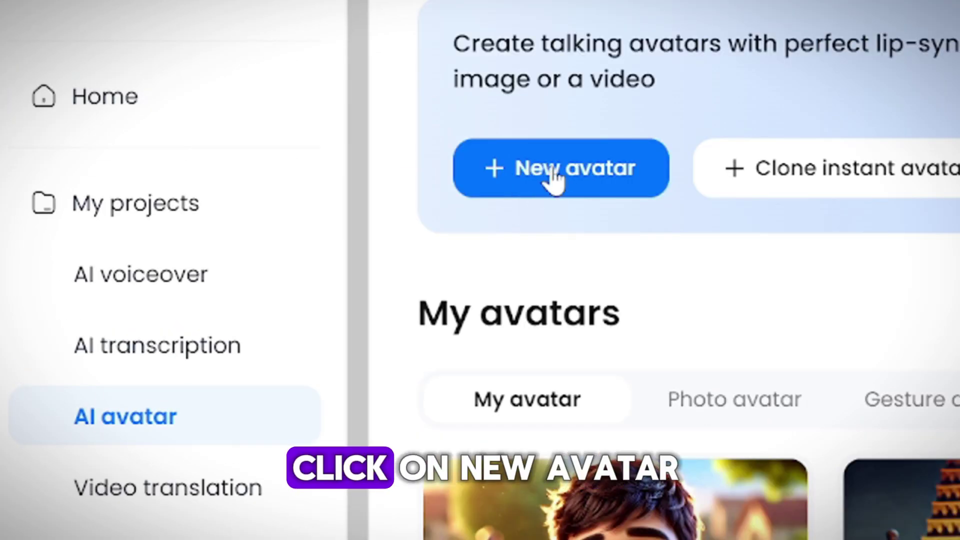
pyautogui.click(554, 175)
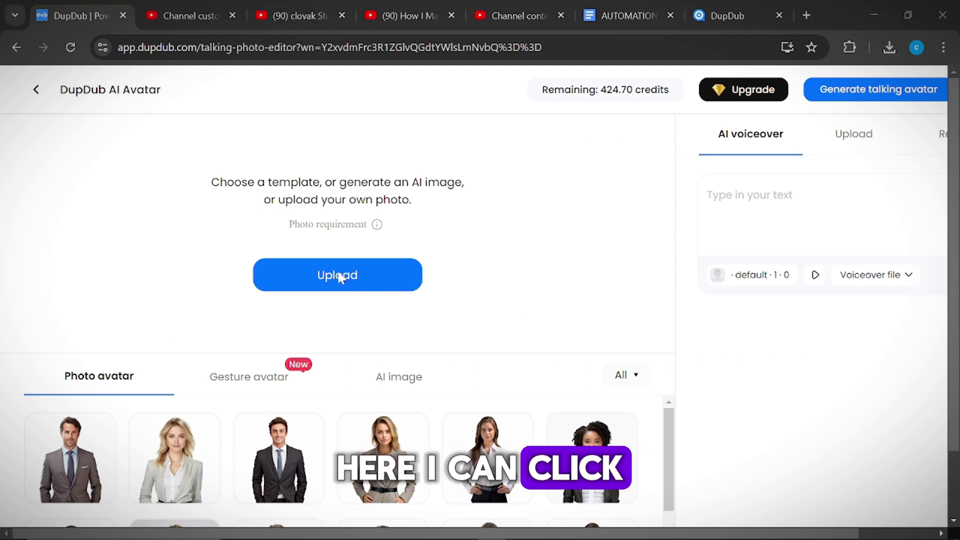
pyautogui.click(338, 276)
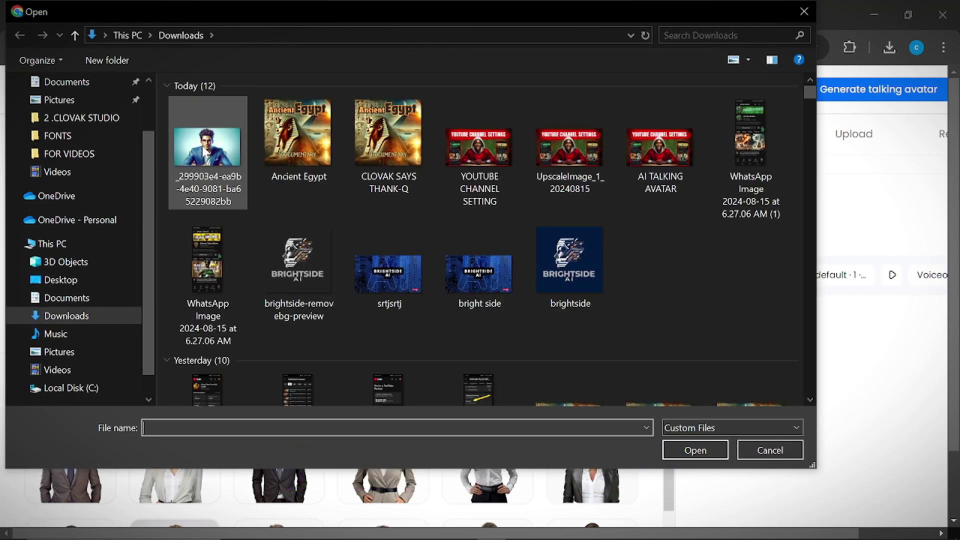
pyautogui.doubleClick(216, 150)
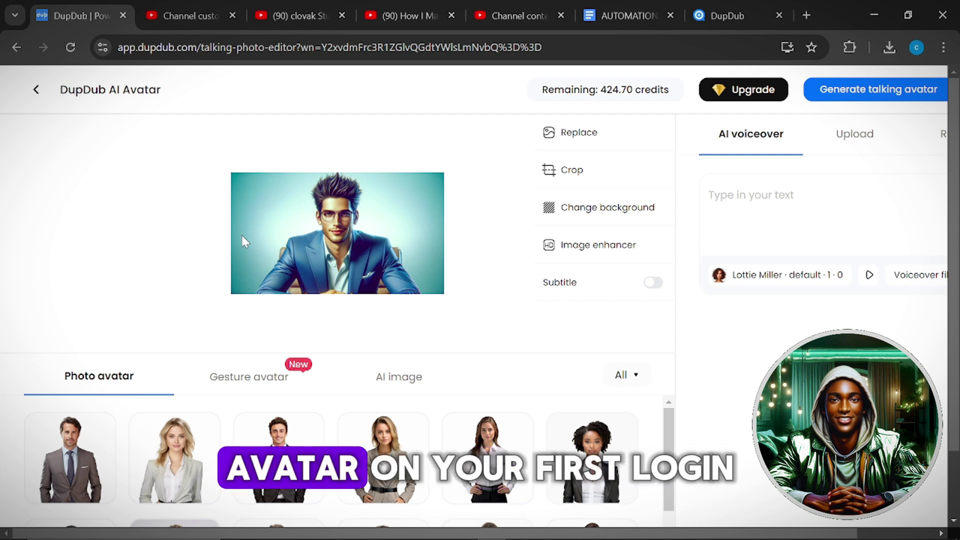
pyautogui.write('He')
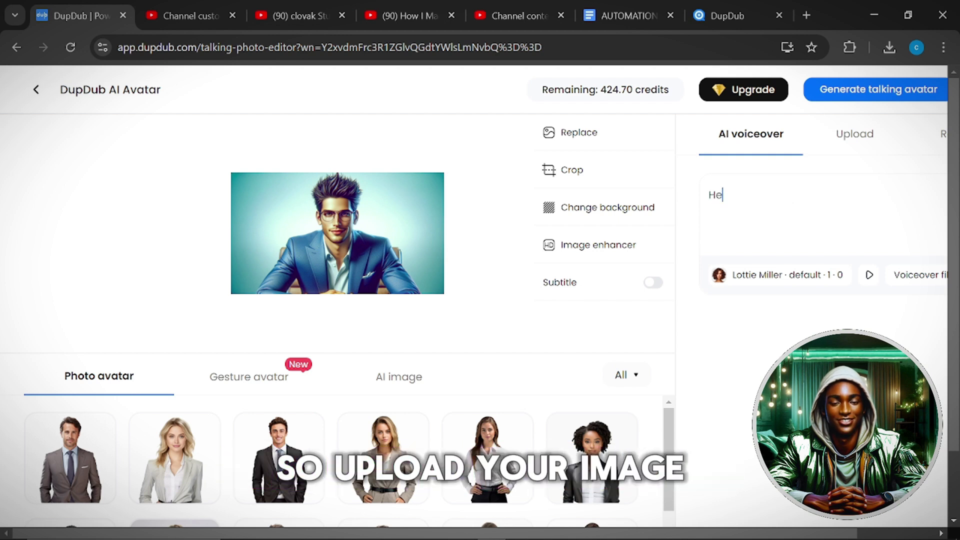
pyautogui.write('llo my name ')
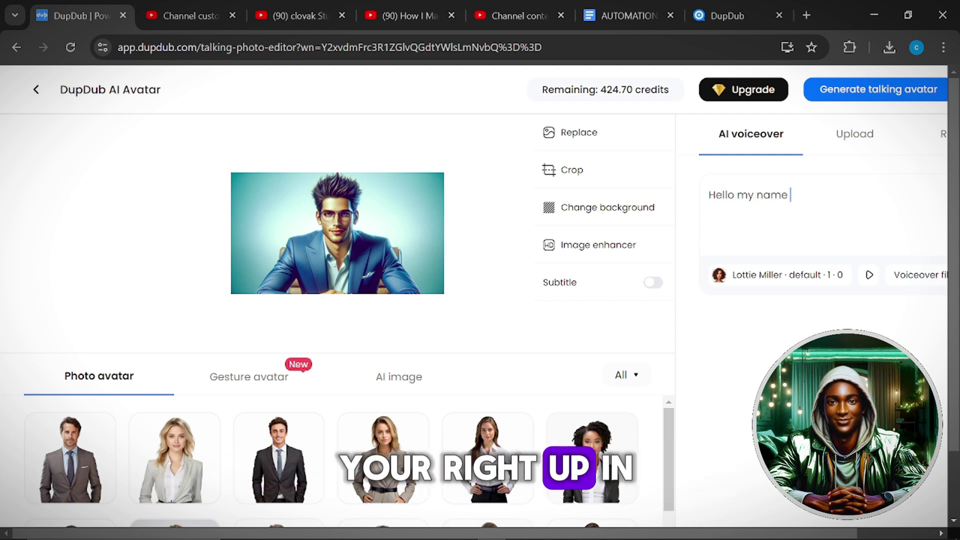
pyautogui.write('is')
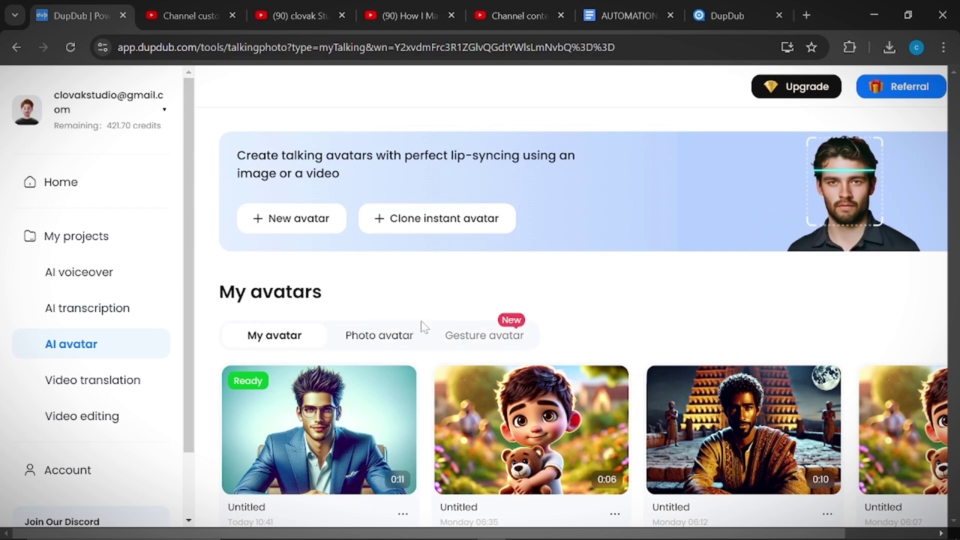
# - Preview the finished talking-avatar video and play it back
pyautogui.click(300, 428)
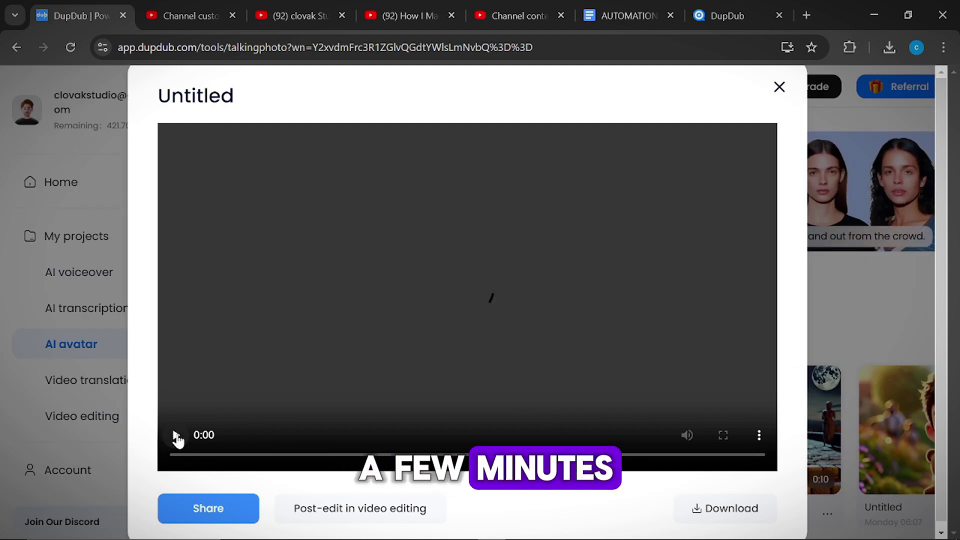
pyautogui.click(176, 435)
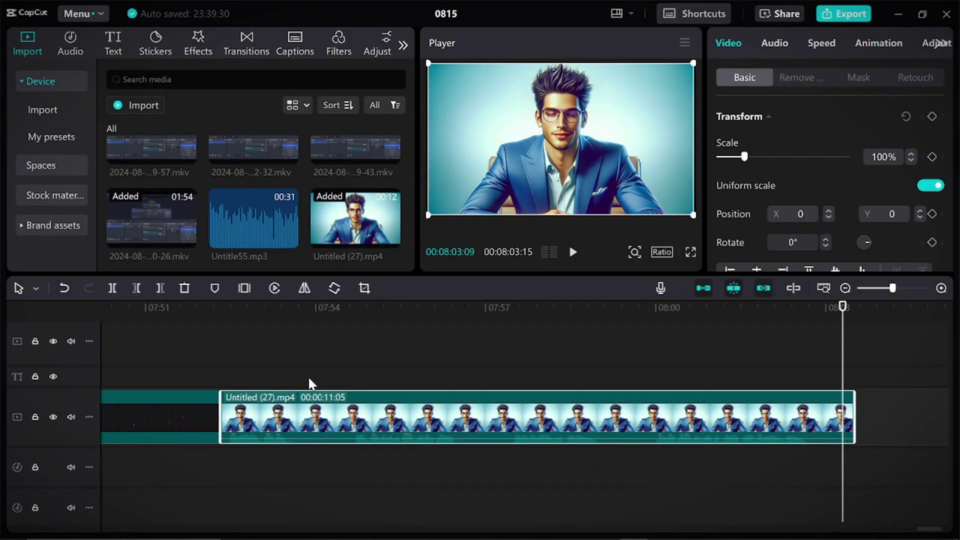
# - Split the avatar clip at 07:56:15 and 07:57:13
pyautogui.scroll(2, 310, 384)
pyautogui.moveTo(157, 306)
pyautogui.mouseDown()
pyautogui.moveTo(169, 306)
pyautogui.moveTo(160, 312)
pyautogui.mouseUp()
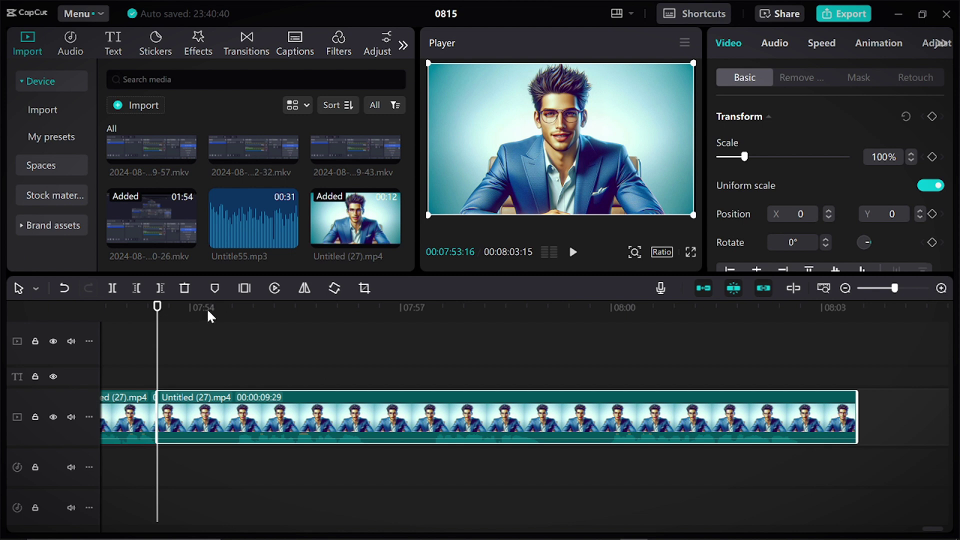
pyautogui.moveTo(209, 313); pyautogui.dragTo(234, 324)
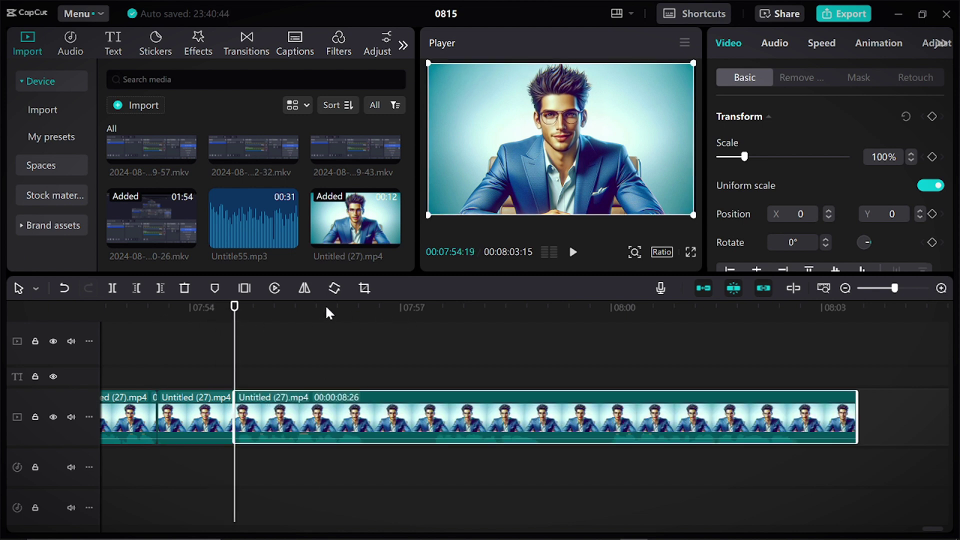
pyautogui.click(366, 326)
pyautogui.hotkey('ctrl', 'b')
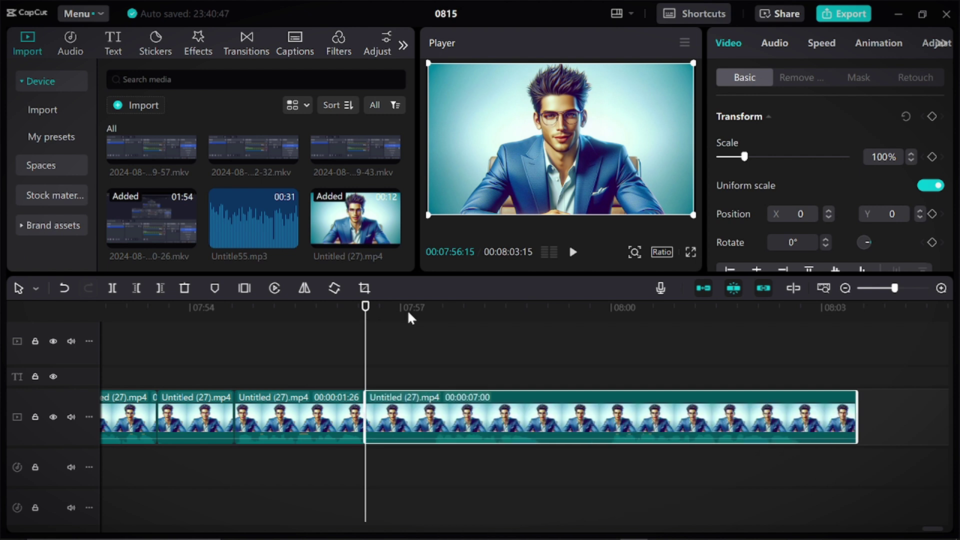
pyautogui.moveTo(366, 326); pyautogui.dragTo(431, 321)
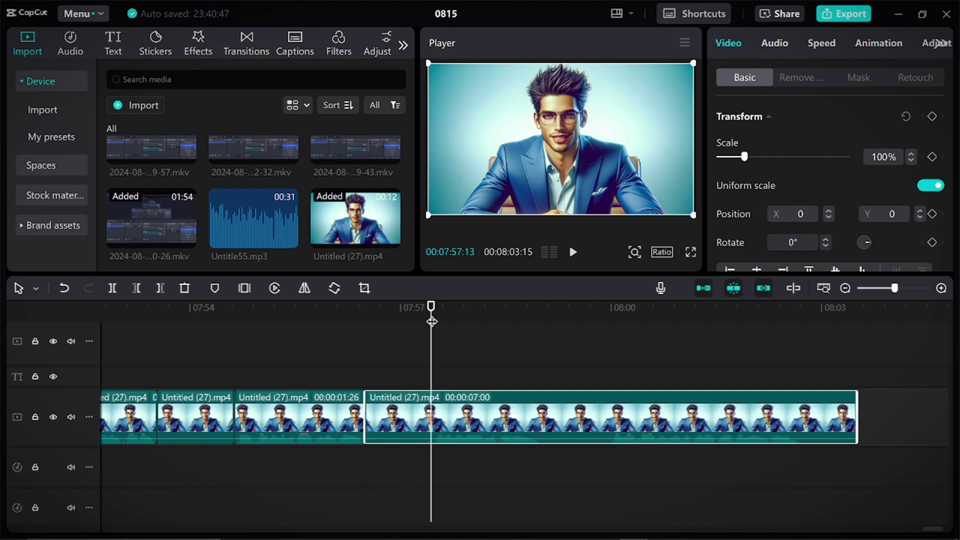
pyautogui.hotkey('ctrl', 'b')
# - Split the clip again at 07:59:00, 08:00 and 08:02:21
pyautogui.moveTo(504, 315); pyautogui.dragTo(541, 321)
pyautogui.hotkey('ctrl', 'b')
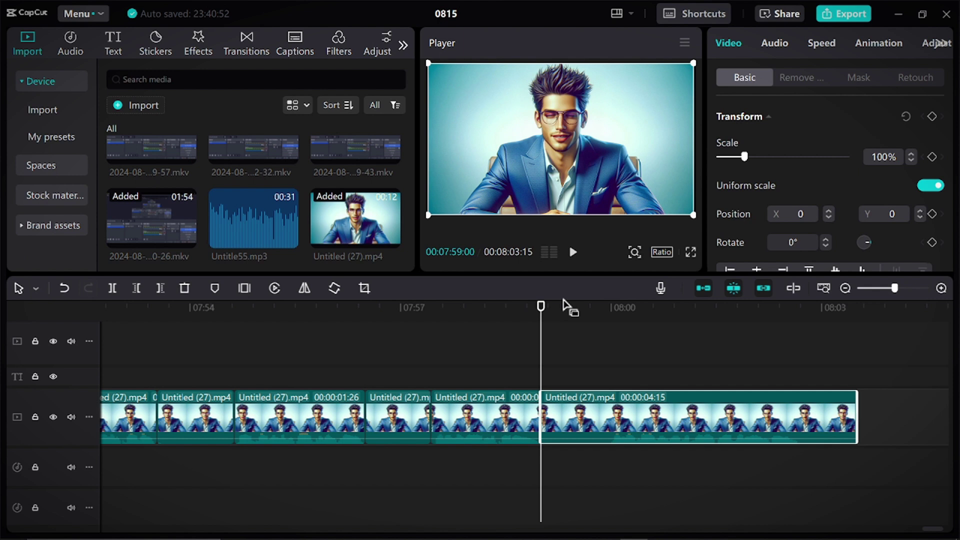
pyautogui.click(610, 316)
pyautogui.hotkey('ctrl', 'b')
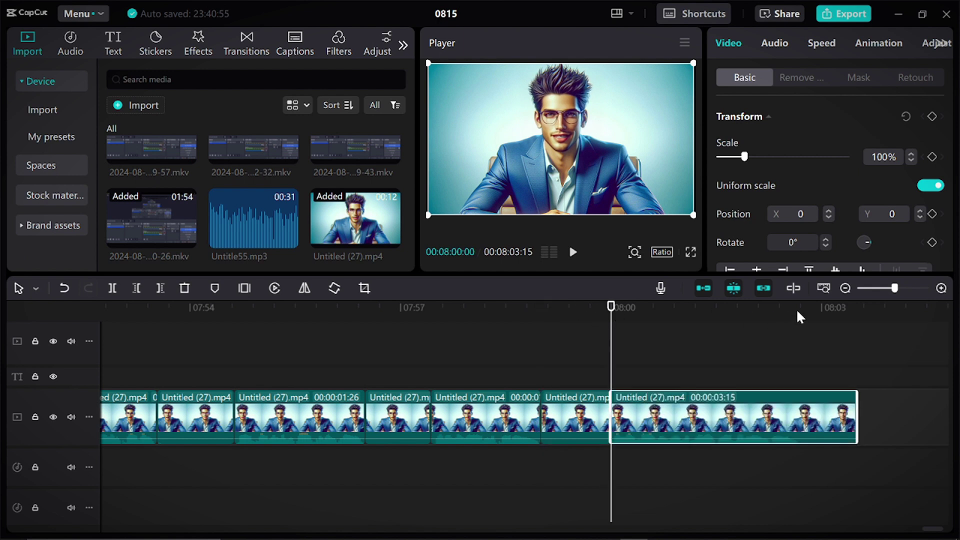
pyautogui.moveTo(795, 316); pyautogui.dragTo(803, 322)
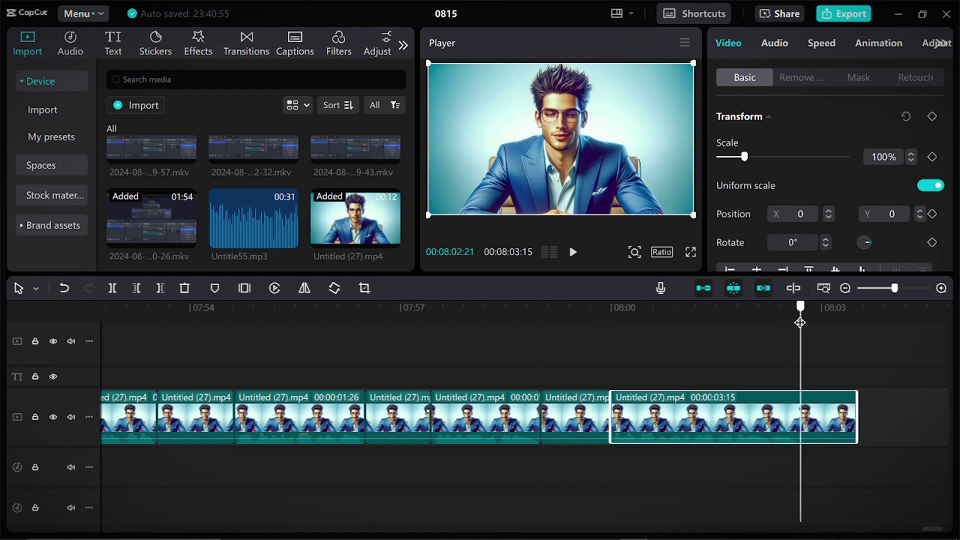
pyautogui.hotkey('ctrl', 'b')
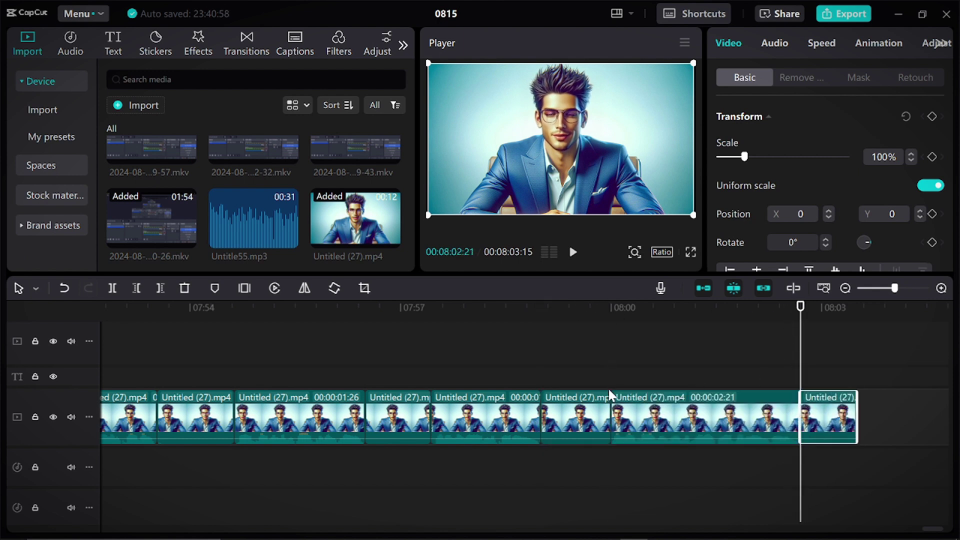
# - Select the four unwanted short segments and delete them
pyautogui.click(192, 417)
pyautogui.keyDown('ctrl'); pyautogui.click(383, 418); pyautogui.keyUp('ctrl')
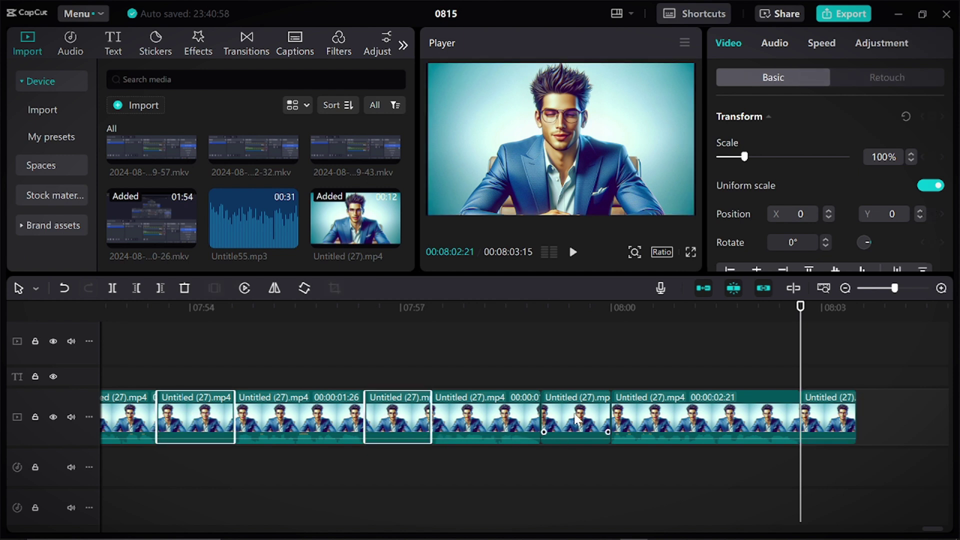
pyautogui.keyDown('ctrl'); pyautogui.click(594, 425); pyautogui.keyUp('ctrl')
pyautogui.keyDown('ctrl'); pyautogui.click(830, 413); pyautogui.keyUp('ctrl')
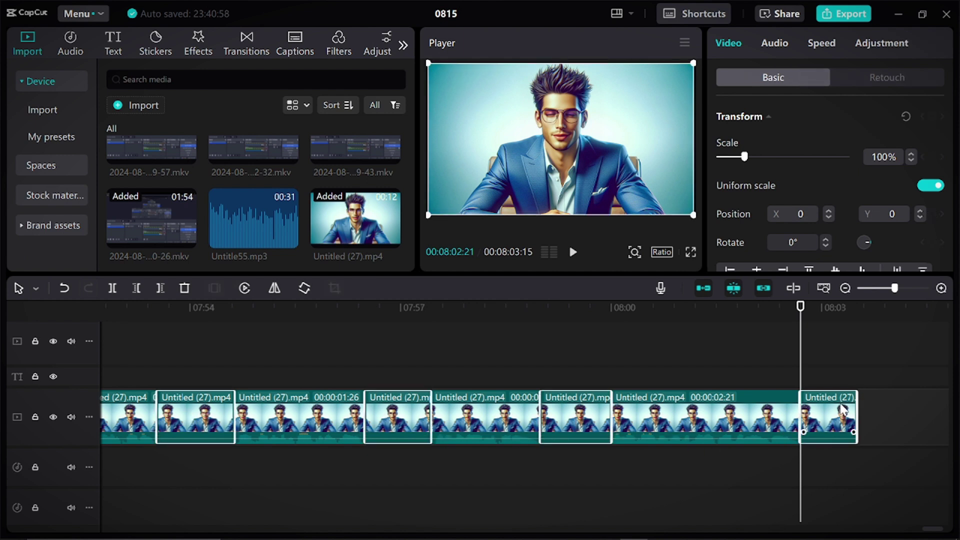
pyautogui.press('Delete')
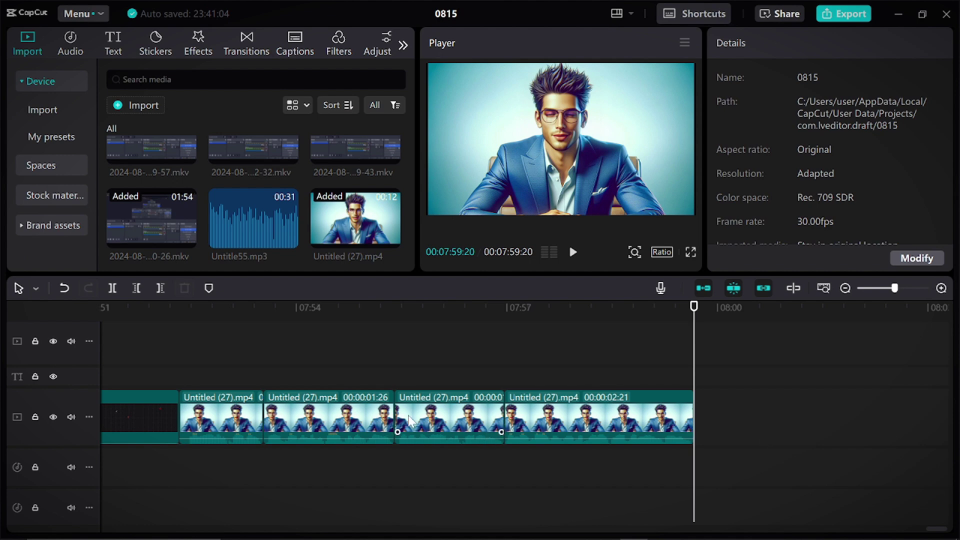
pyautogui.click(178, 306)
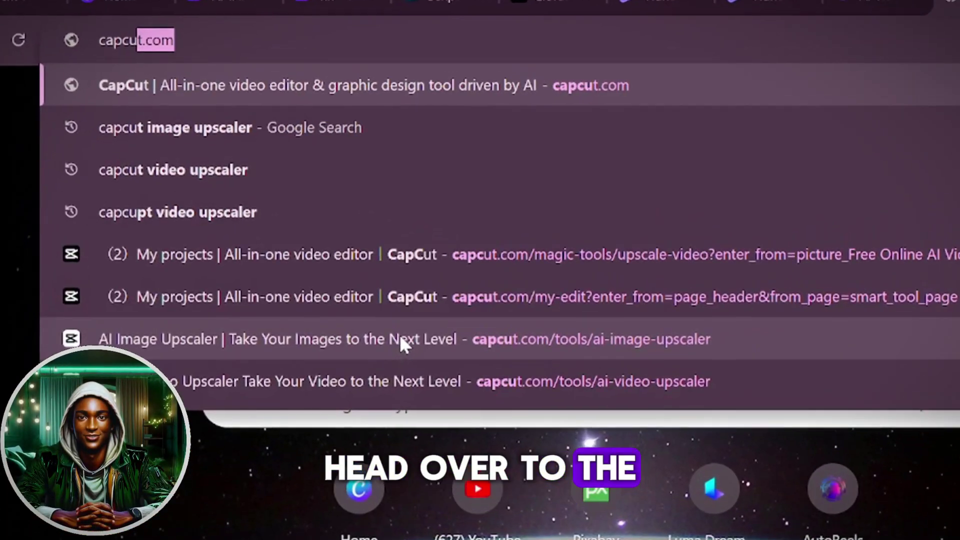
# - Search Google for 'capcut video upscaler'
pyautogui.write('ima')
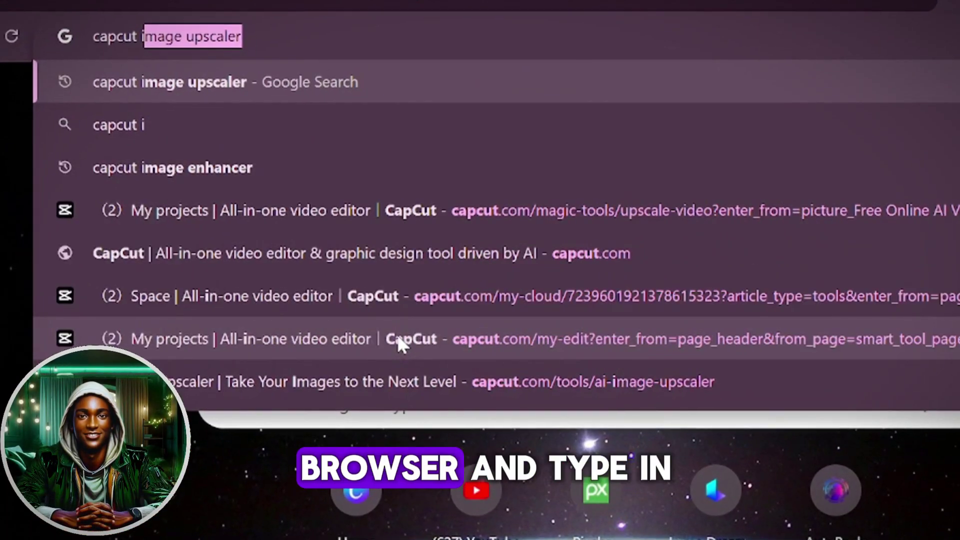
pyautogui.press('BackSpace')
pyautogui.press('BackSpace')
pyautogui.press('BackSpace')
pyautogui.press('BackSpace')
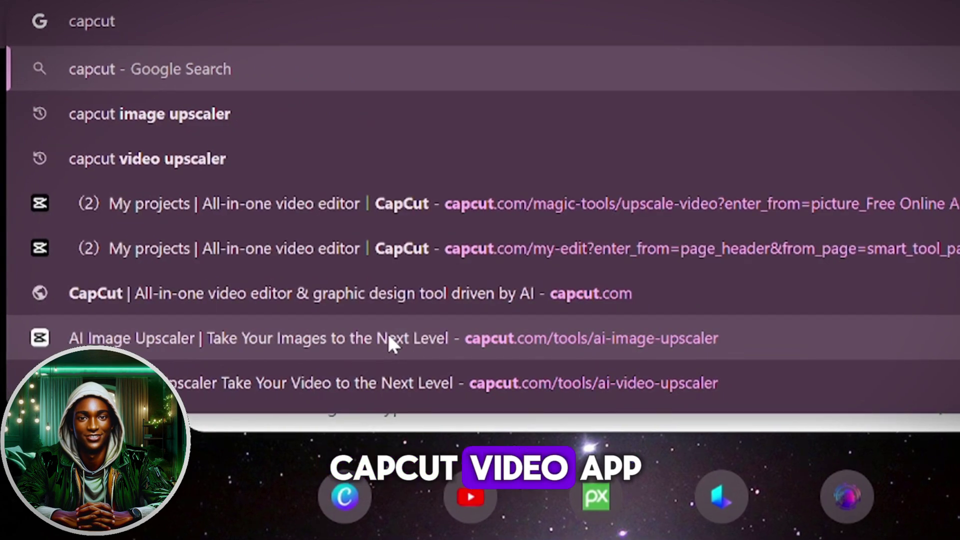
pyautogui.write('video upc')
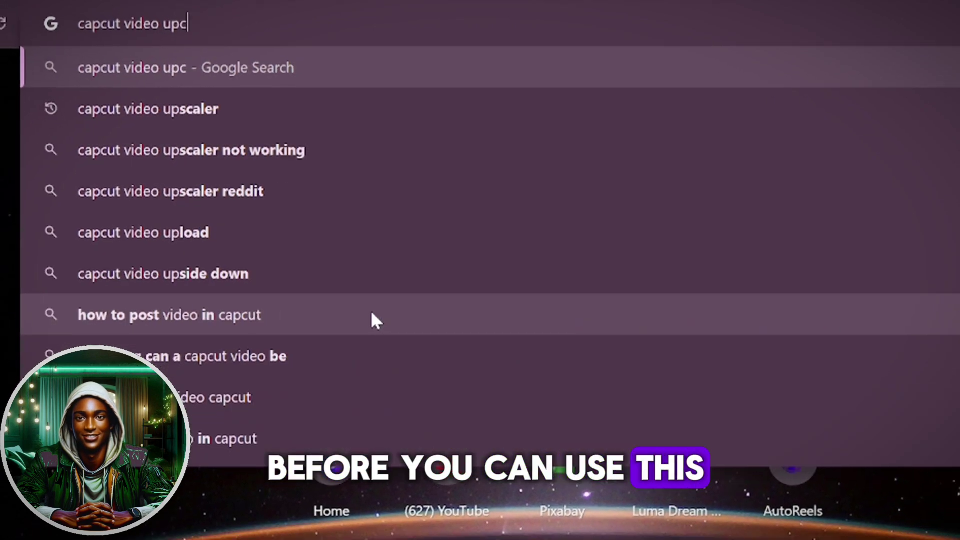
pyautogui.press('BackSpace')
pyautogui.write('sca')
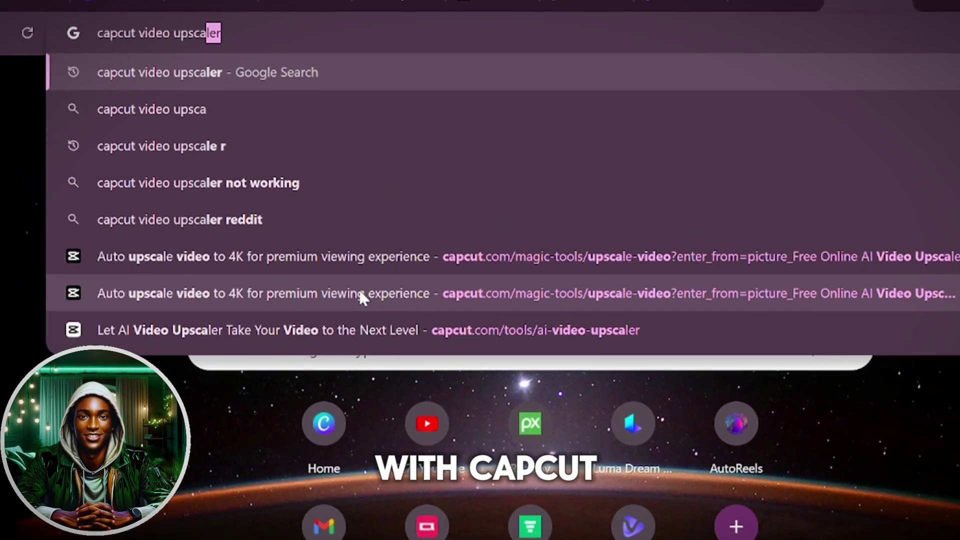
pyautogui.press('Return')
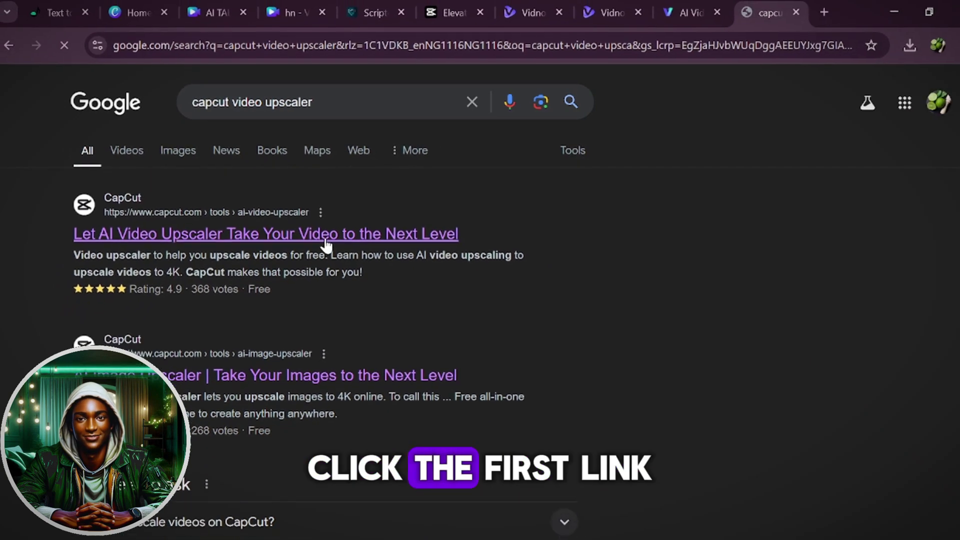
# - Upload UpscaleVideo_20 to CapCut's AI Video Upscaler and upscale it at 2x
pyautogui.click(330, 254)
pyautogui.click(259, 369)
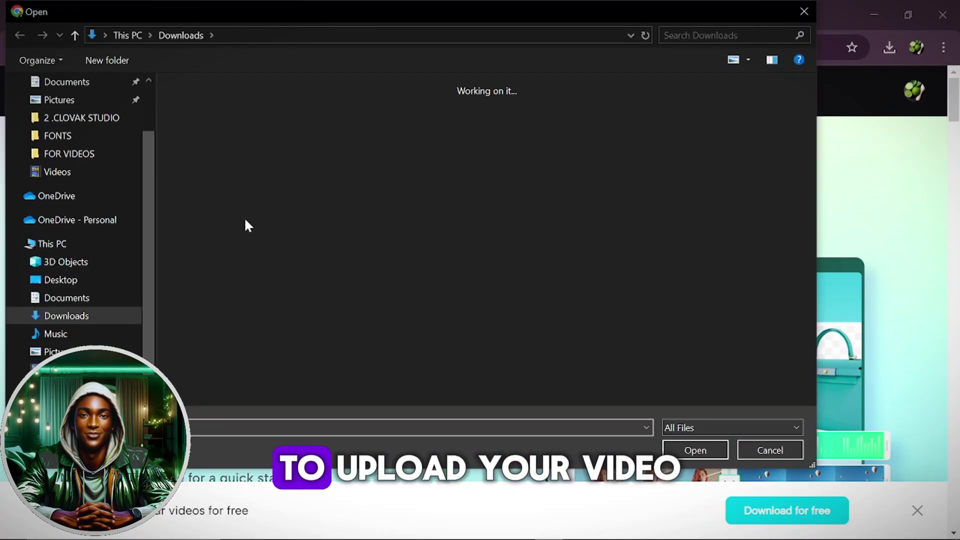
pyautogui.scroll(-5, 239, 218)
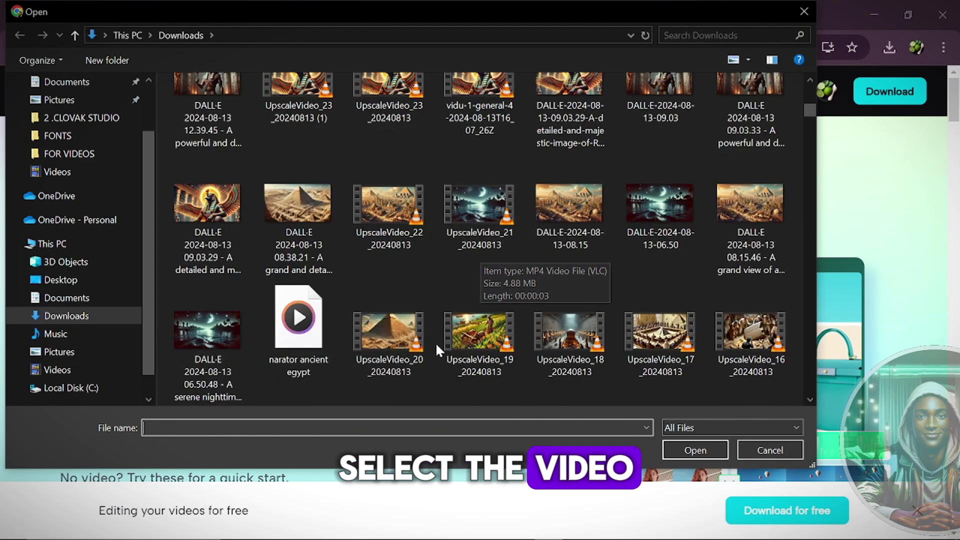
pyautogui.doubleClick(386, 332)
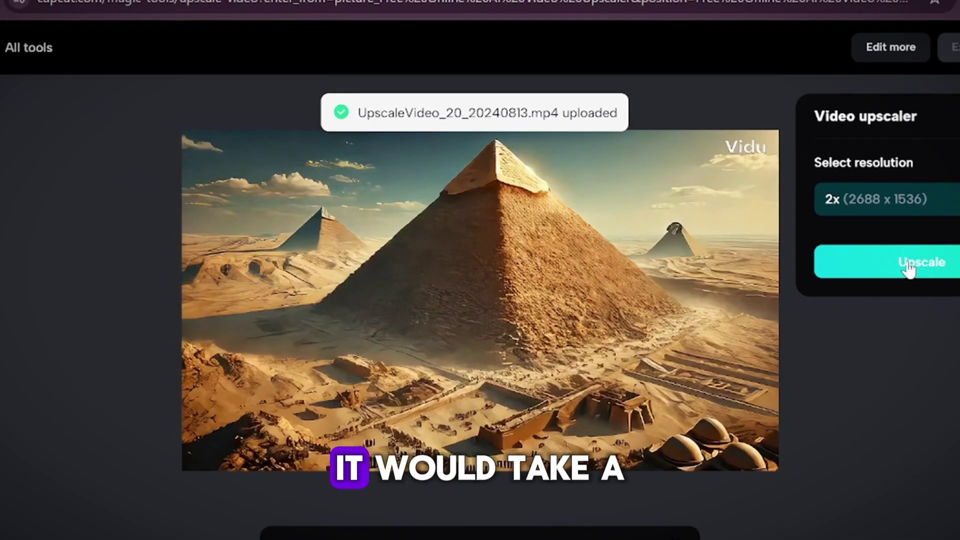
pyautogui.click(907, 267)
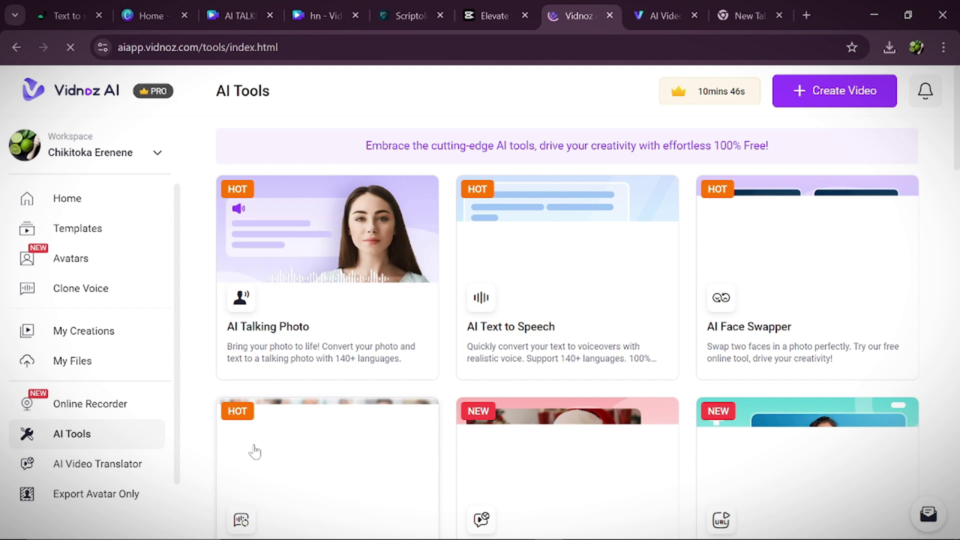
# - Upload UpscaleVideo_16 into Vidnoz's AI Video Enhancer
pyautogui.scroll(-3, 774, 307)
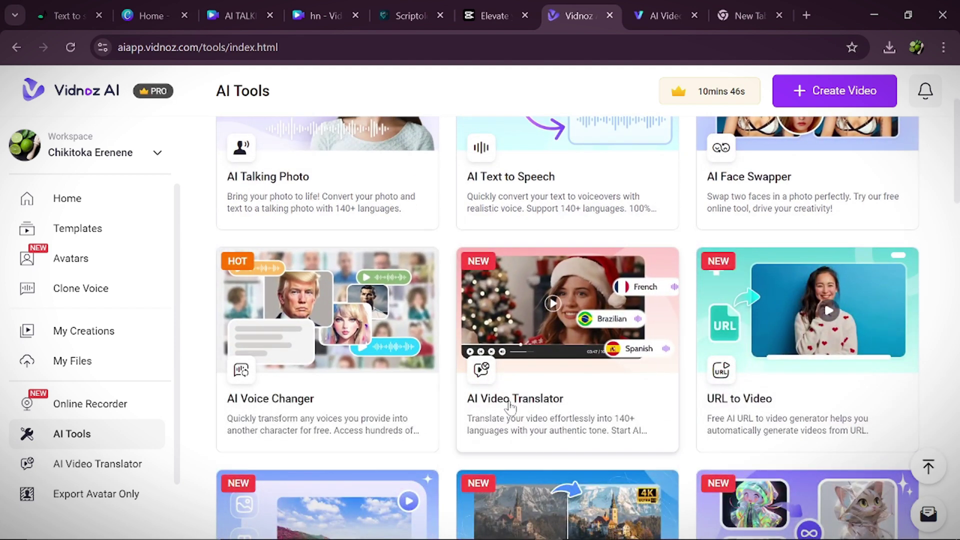
pyautogui.scroll(-4, 306, 449)
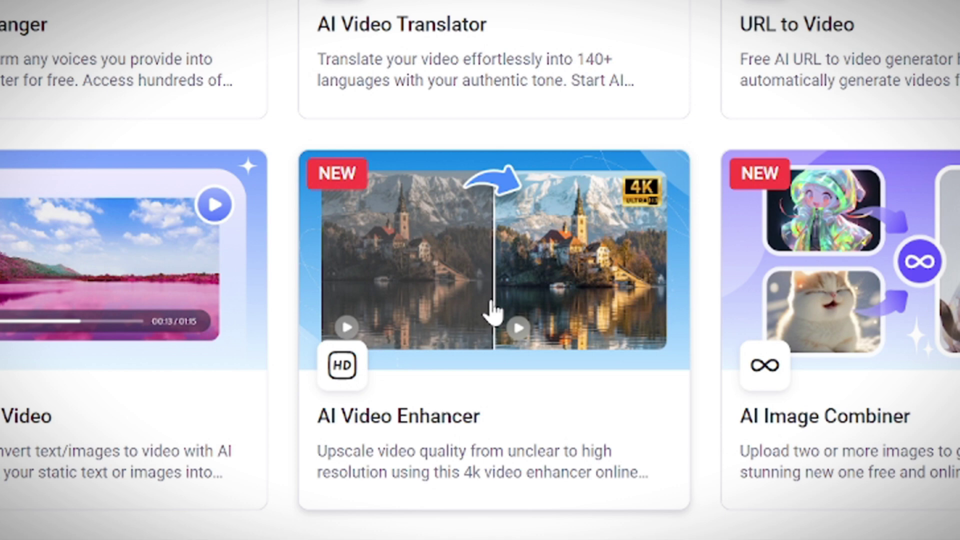
pyautogui.click(492, 312)
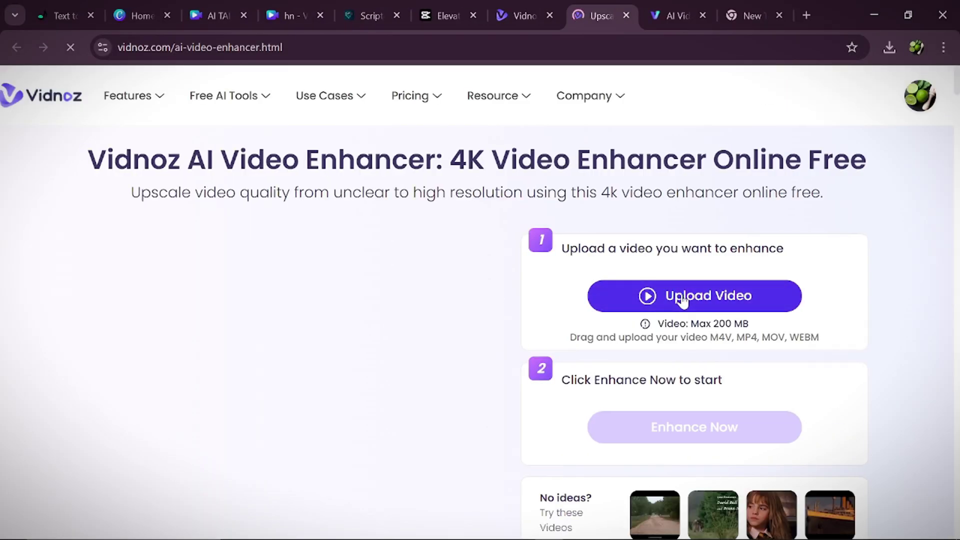
pyautogui.click(682, 298)
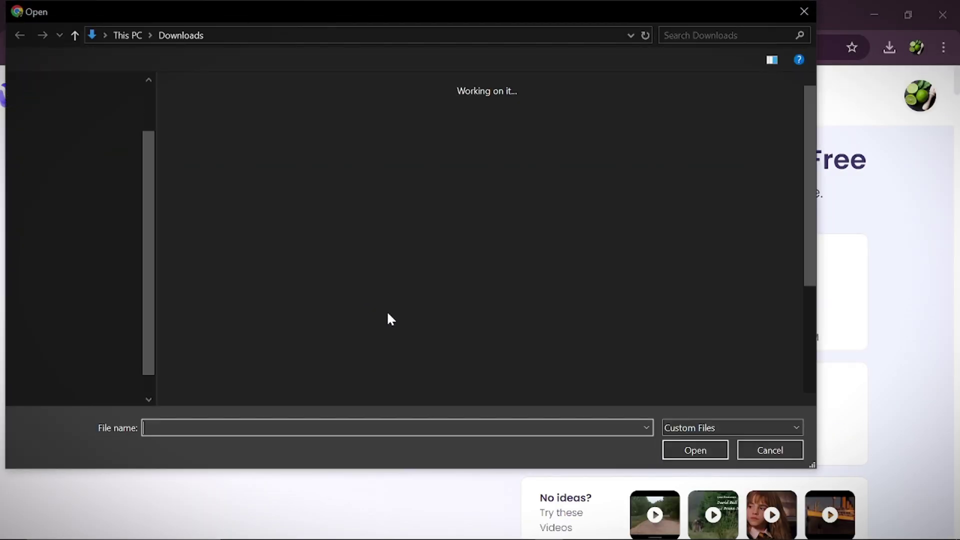
pyautogui.scroll(-5, 392, 233)
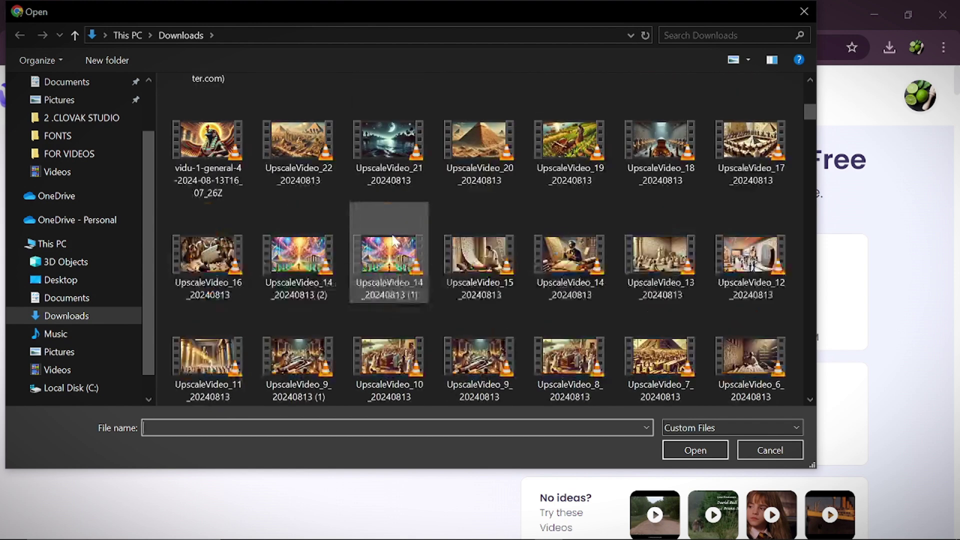
pyautogui.doubleClick(213, 261)
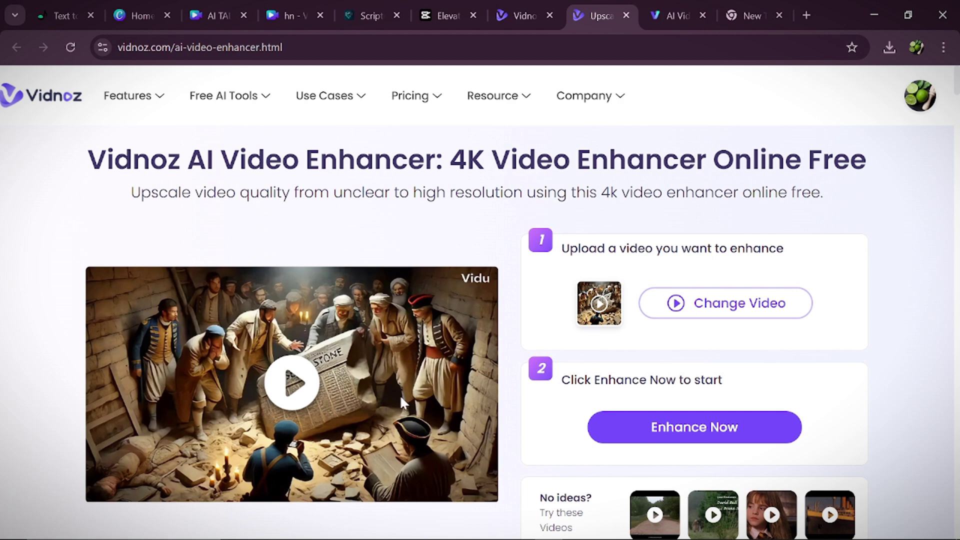
# - Enhance the uploaded video and go to its download page
pyautogui.scroll(-1, 694, 353)
pyautogui.click(658, 355)
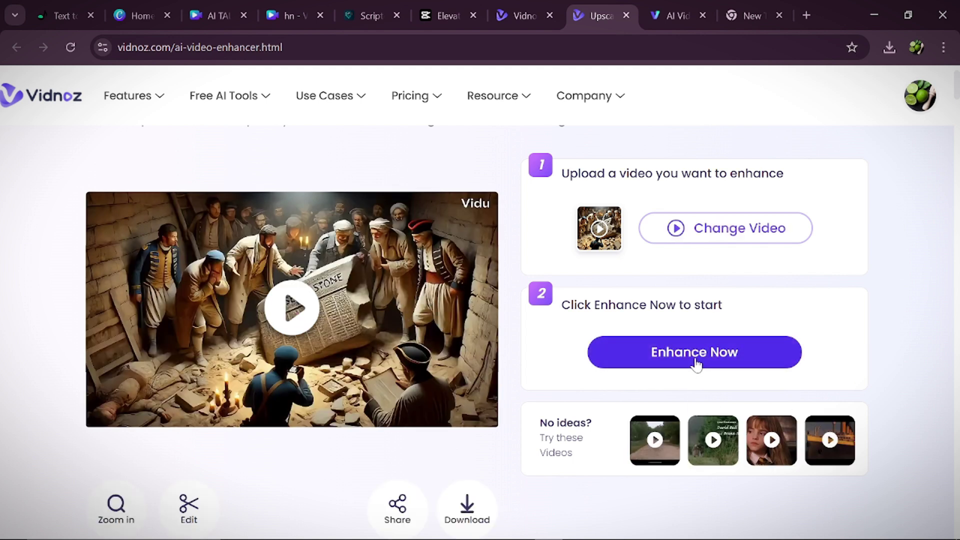
pyautogui.scroll(-3, 510, 285)
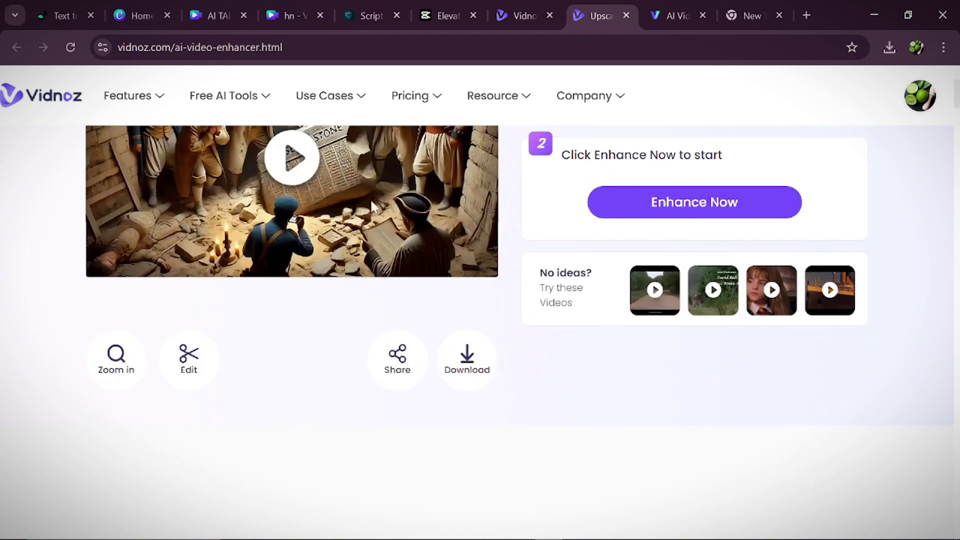
pyautogui.scroll(4, 420, 368)
pyautogui.scroll(-6, 439, 340)
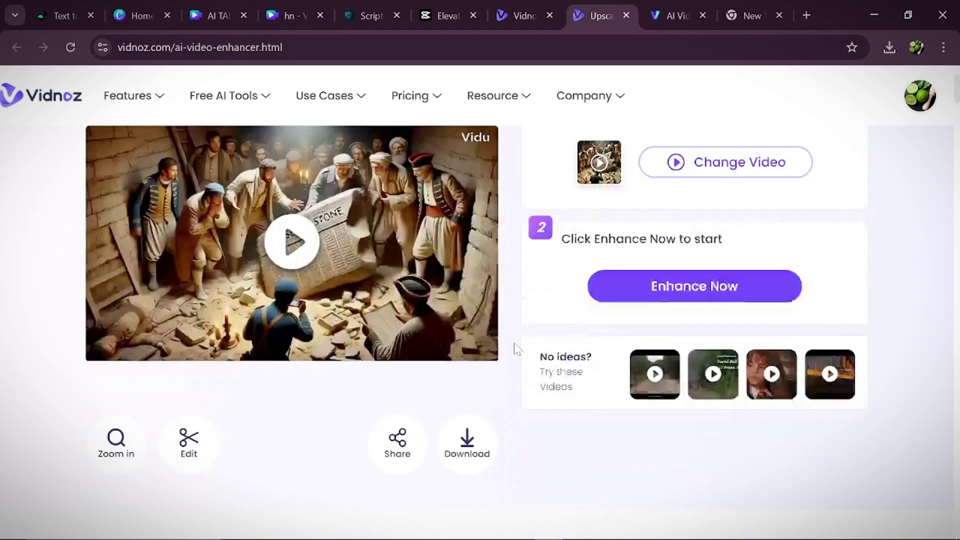
pyautogui.scroll(3, 425, 257)
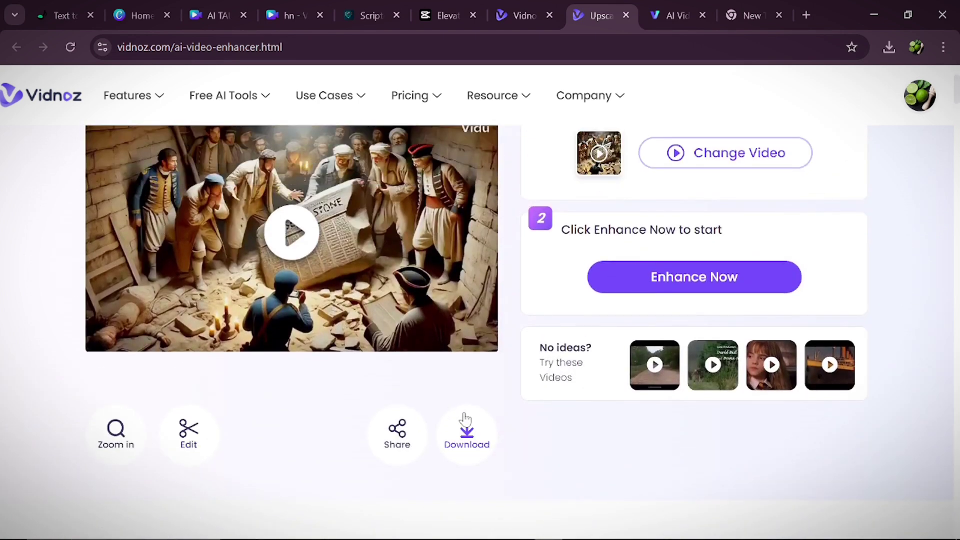
pyautogui.click(466, 443)
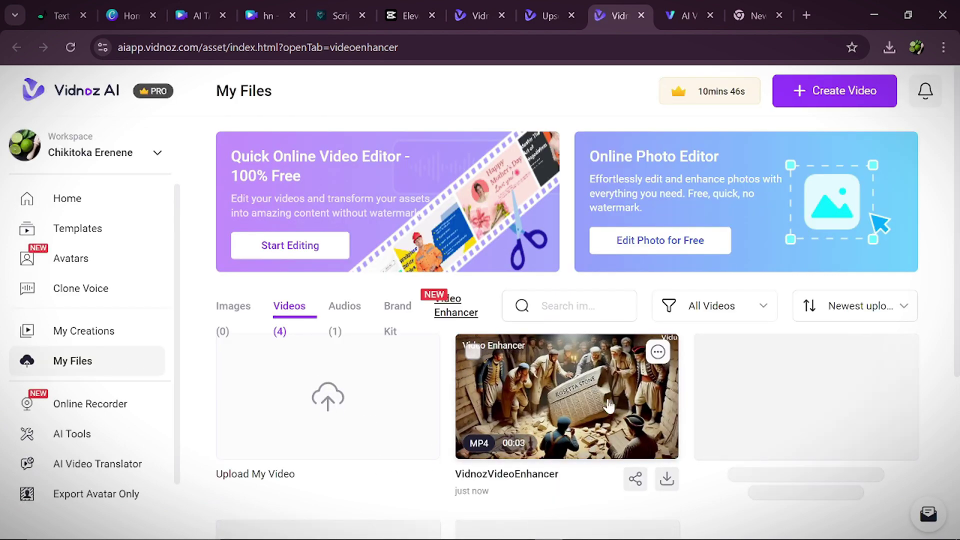
# - Scroll My Files to locate the newest VidnozVideoEnhancer video
pyautogui.scroll(-3, 585, 398)
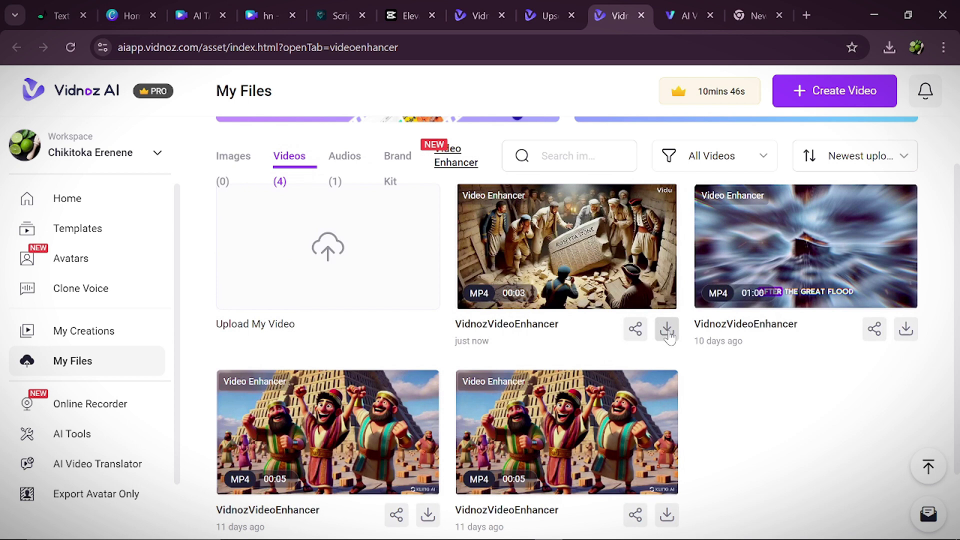
pyautogui.scroll(3, 514, 359)
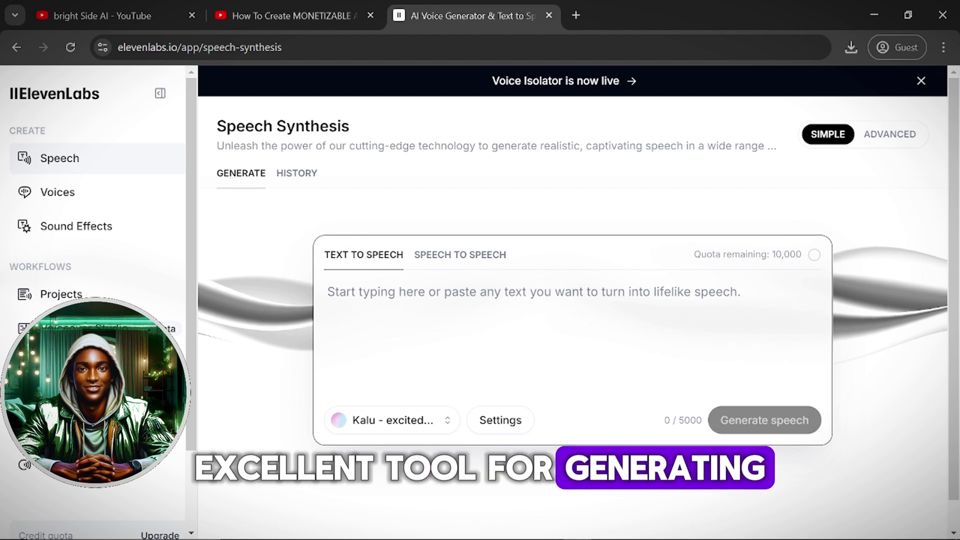
# - Paste the 1,942-character voiceover script into the ElevenLabs text-to-speech box
pyautogui.hotkey('ctrl', 'v')
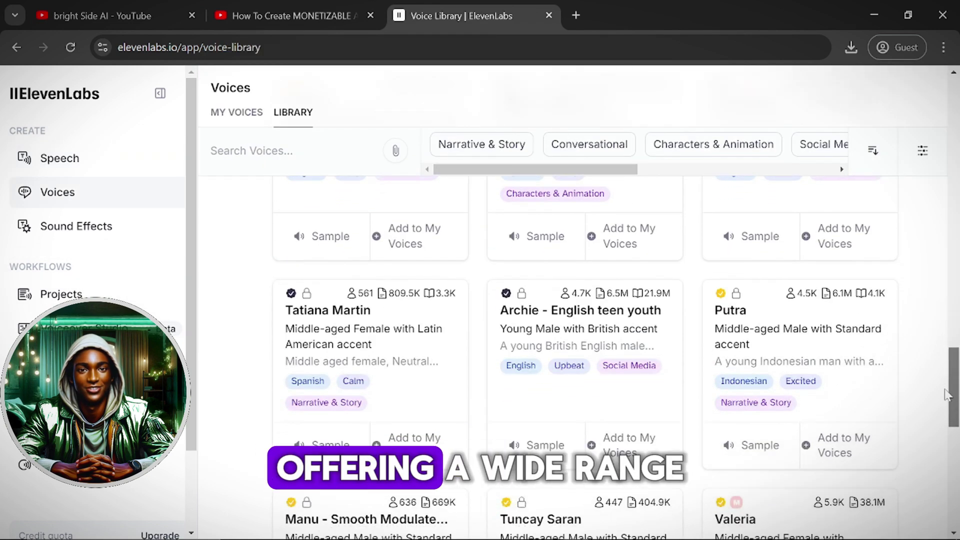
pyautogui.scroll(-8, 951, 439)
pyautogui.moveTo(951, 440); pyautogui.dragTo(954, 475)
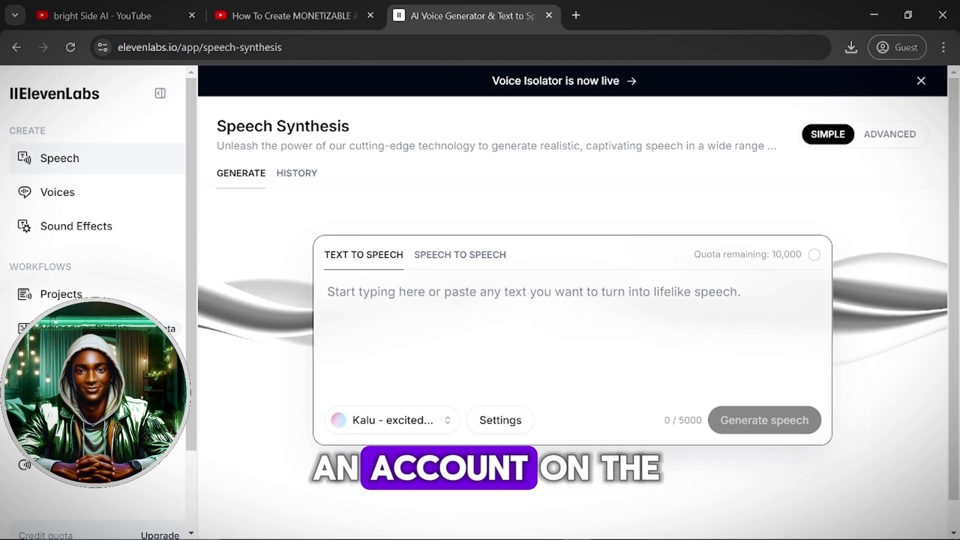
pyautogui.moveTo(583, 522)
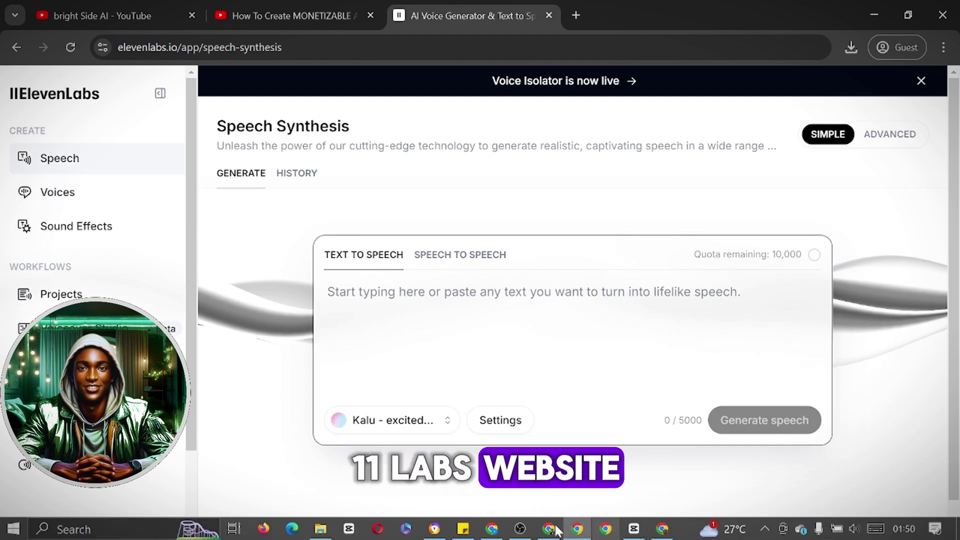
pyautogui.hotkey('ctrl', 'v')
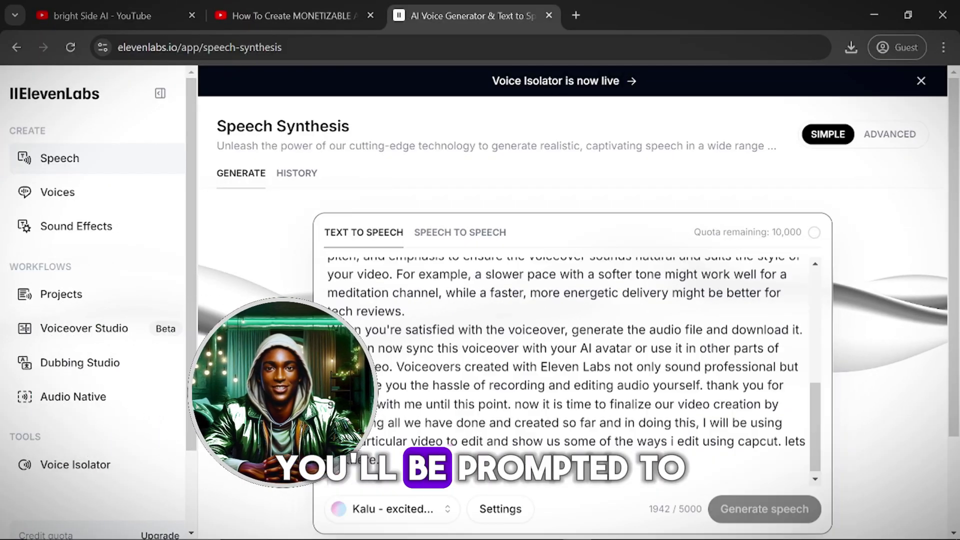
pyautogui.scroll(10, 565, 370)
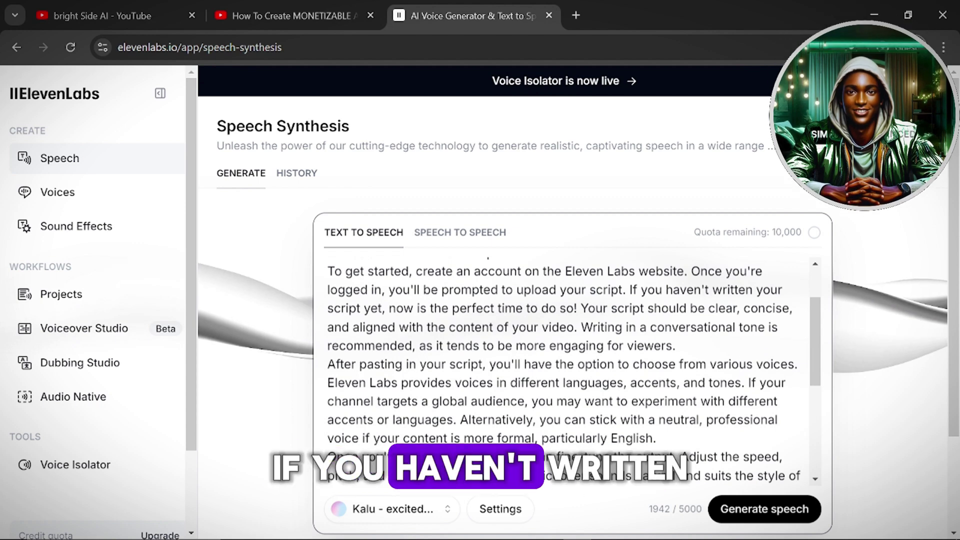
pyautogui.scroll(-10, 565, 370)
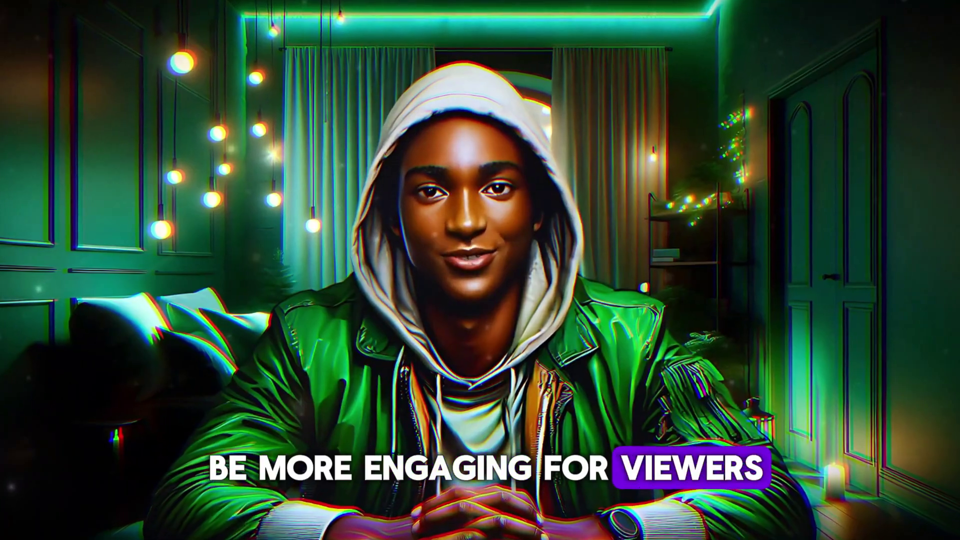
# - Browse the list of available voices while keeping Kalu selected
pyautogui.click(390, 509)
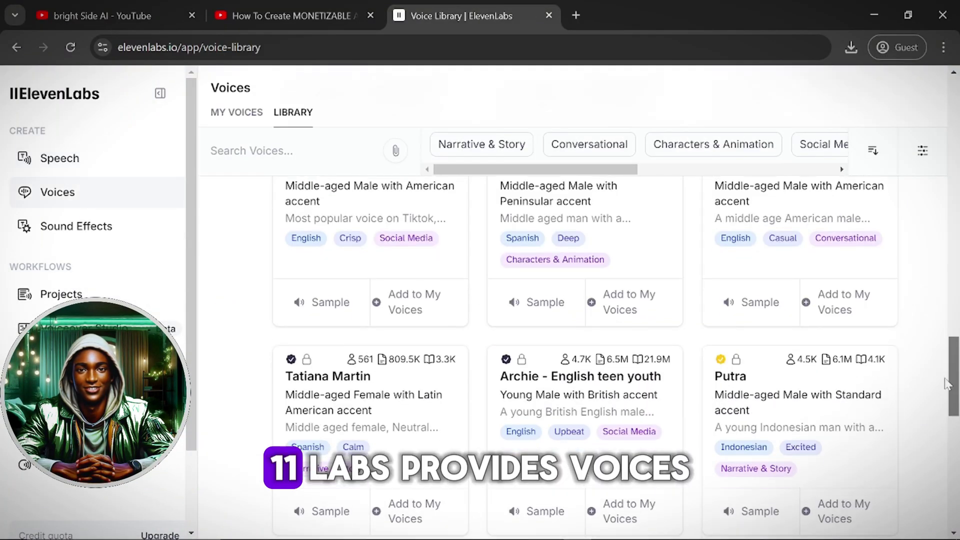
pyautogui.scroll(-2, 947, 400)
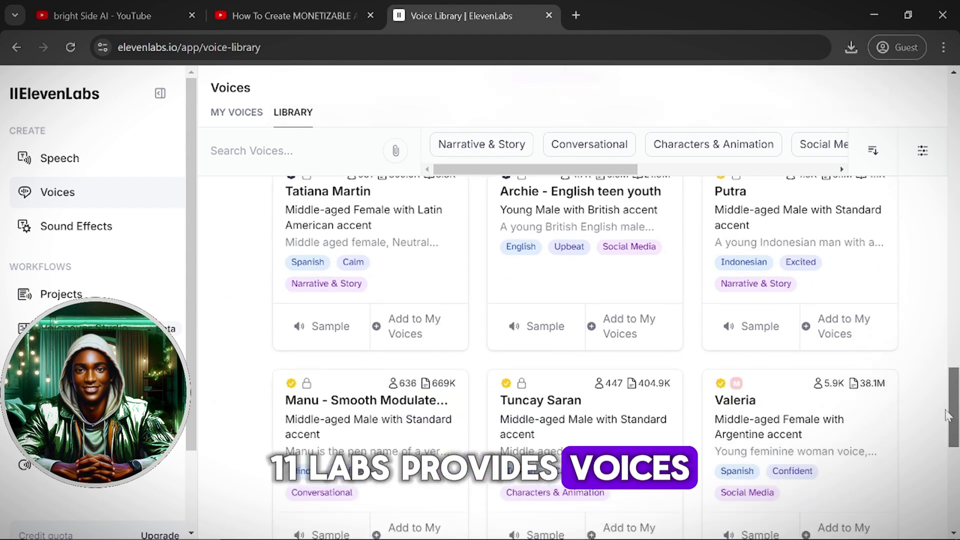
pyautogui.moveTo(950, 432); pyautogui.dragTo(952, 477)
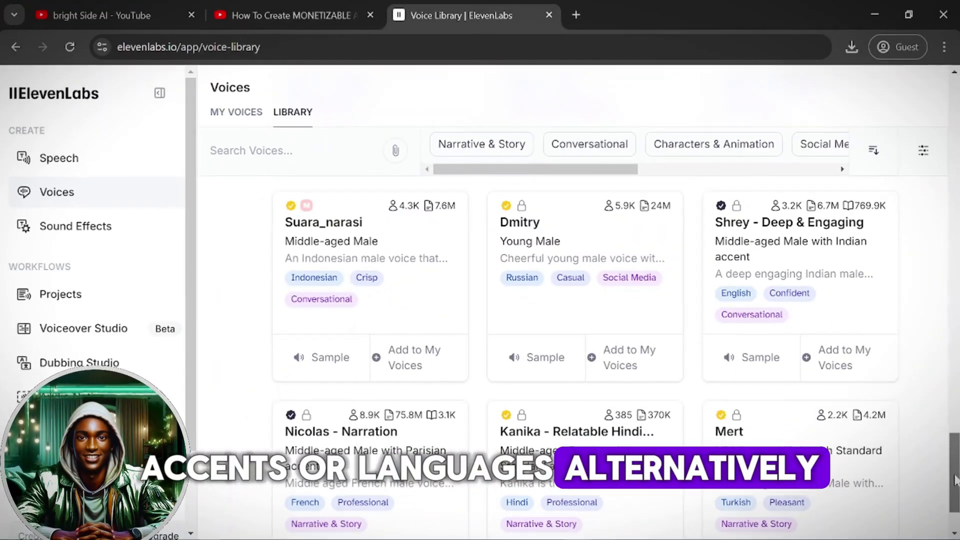
pyautogui.moveTo(954, 480); pyautogui.dragTo(955, 499)
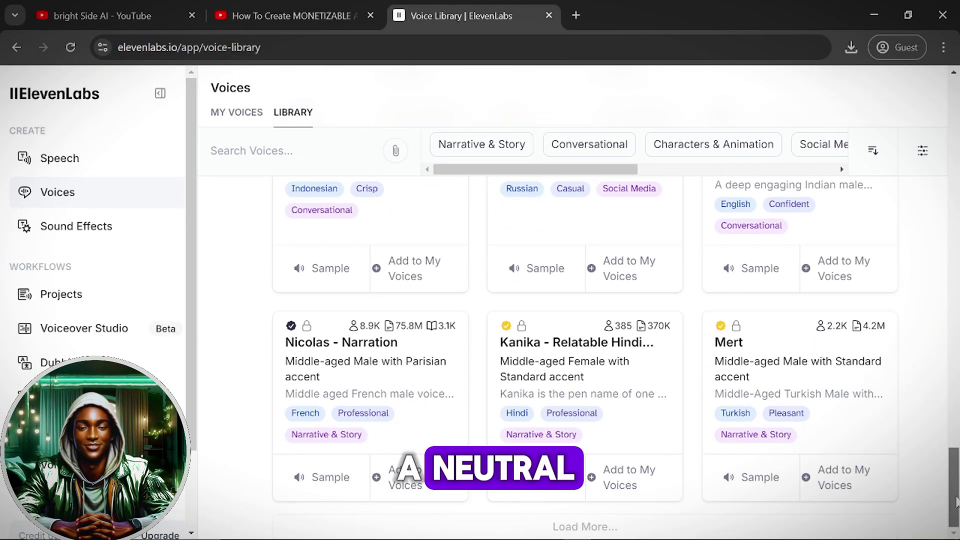
pyautogui.scroll(3, 954, 495)
pyautogui.scroll(-5, 953, 494)
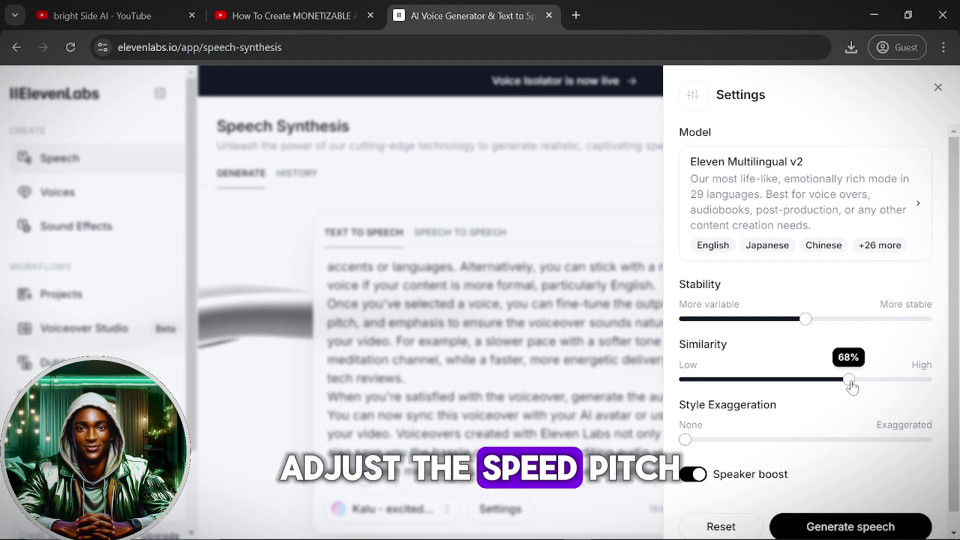
# - Lower the voice stability to about 43%, set similarity to about 57%, and close the voice settings
pyautogui.moveTo(841, 386); pyautogui.dragTo(818, 385)
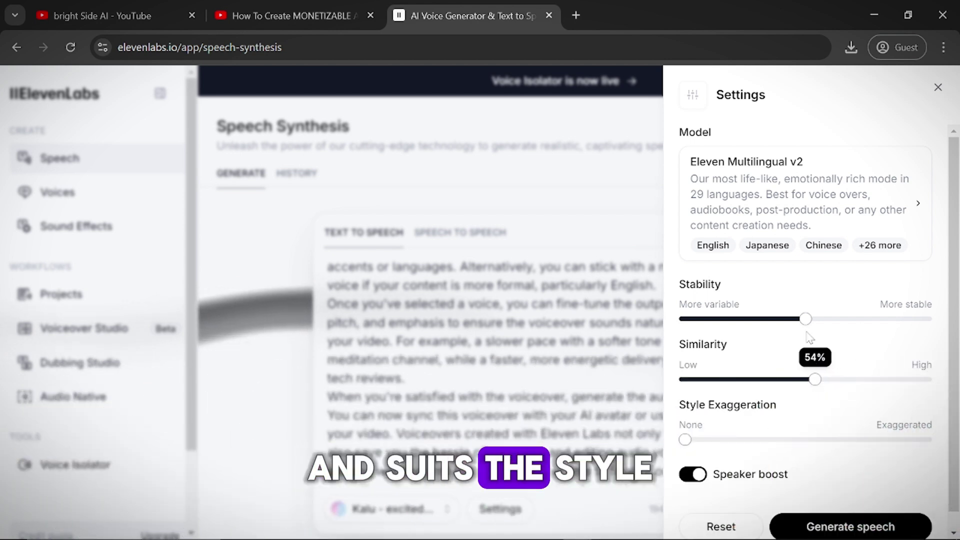
pyautogui.moveTo(798, 328); pyautogui.dragTo(761, 325)
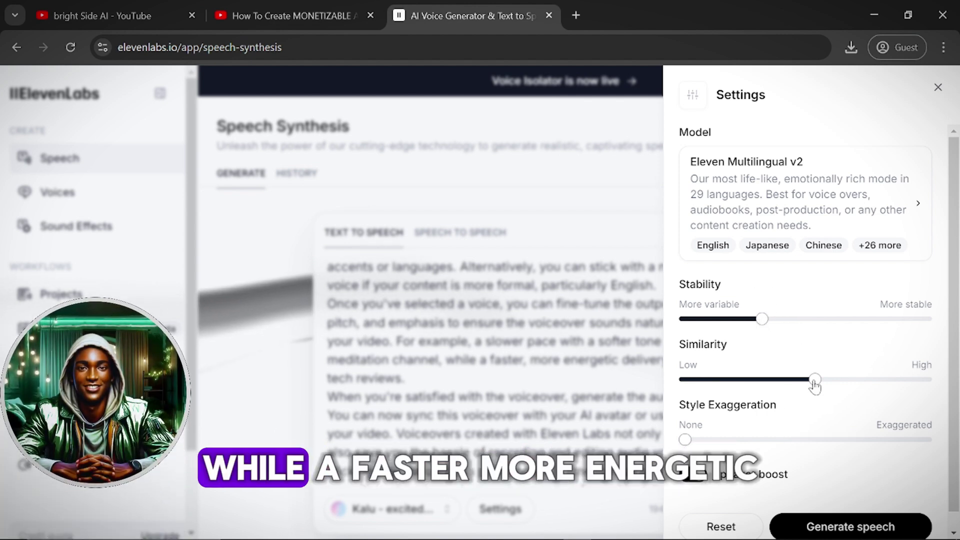
pyautogui.moveTo(819, 385)
pyautogui.moveTo(823, 382); pyautogui.dragTo(833, 385)
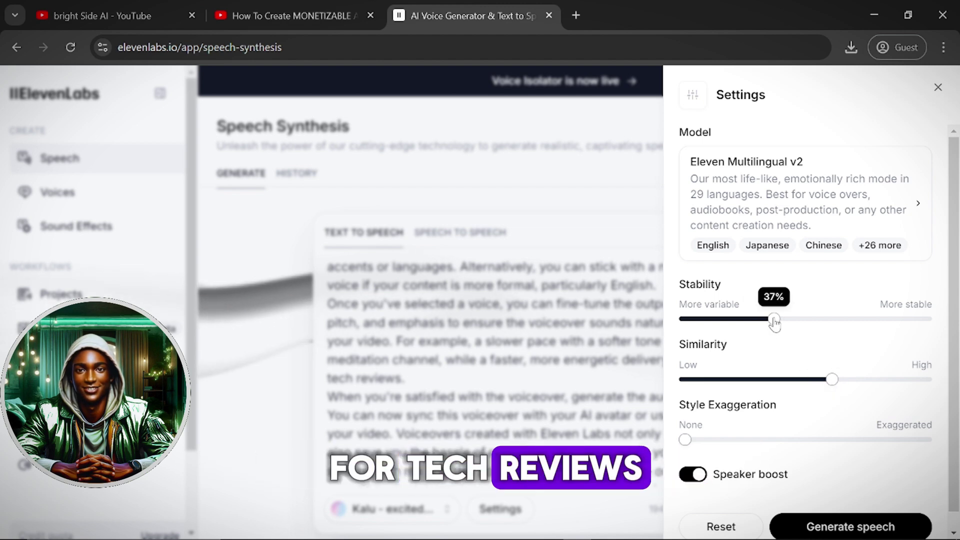
pyautogui.press('Escape')
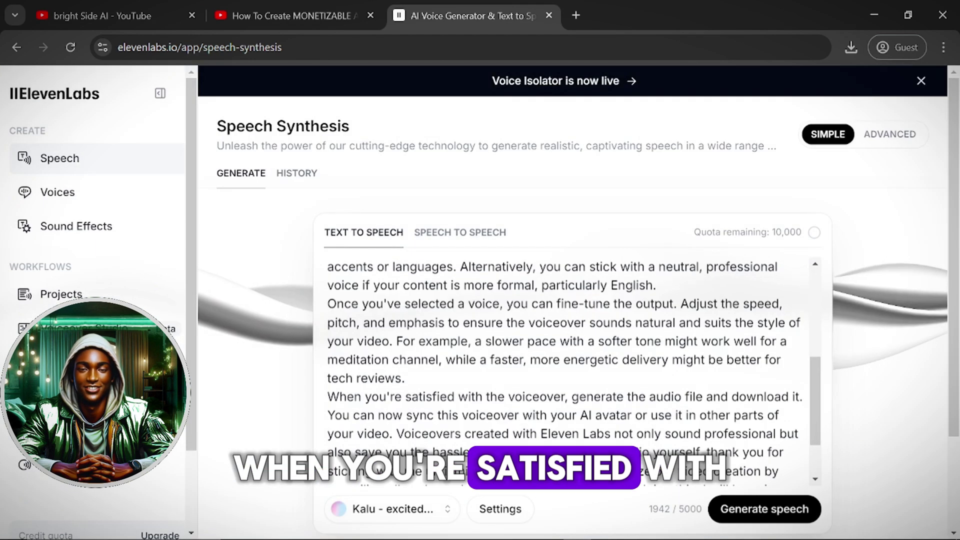
# - Generate the 2:05 voiceover from the Kalu script and save it as an MP3
pyautogui.click(750, 515)
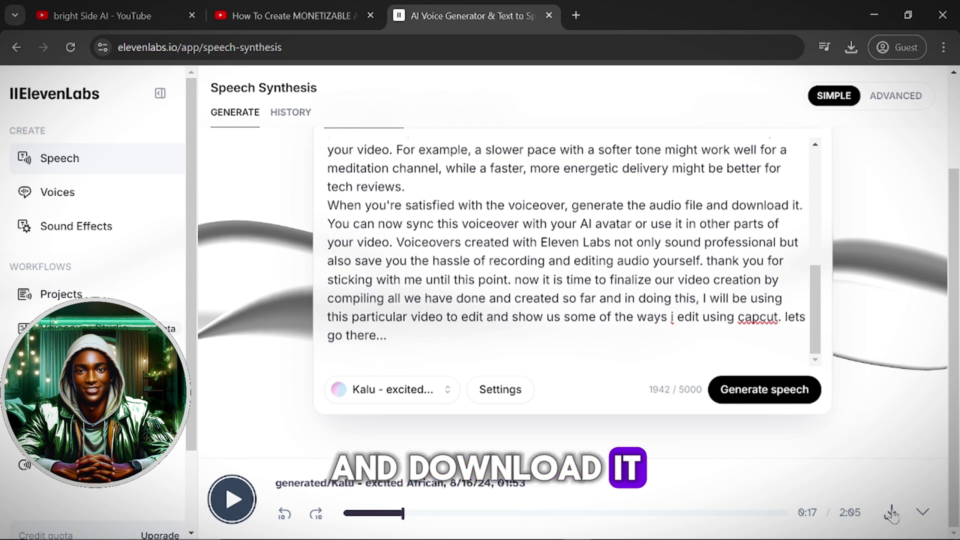
pyautogui.click(892, 512)
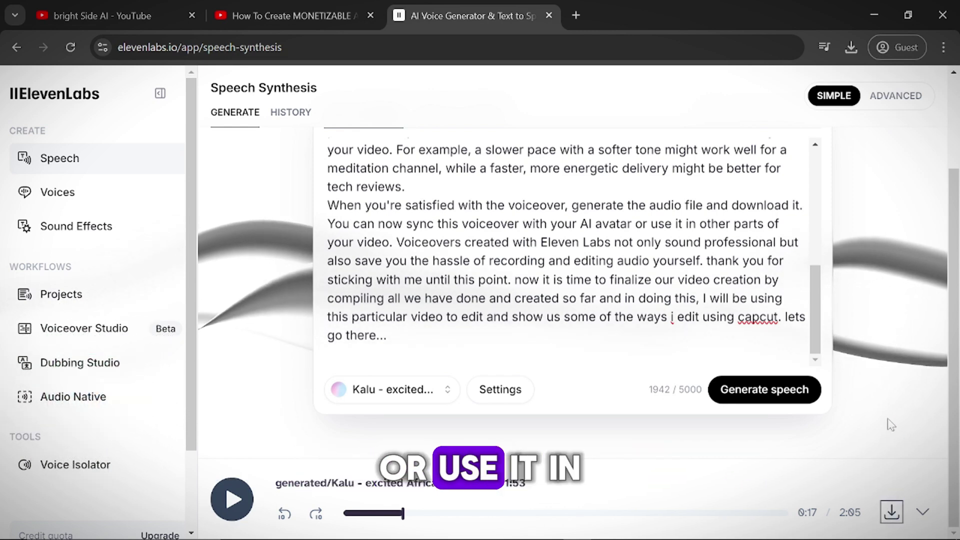
pyautogui.click(891, 511)
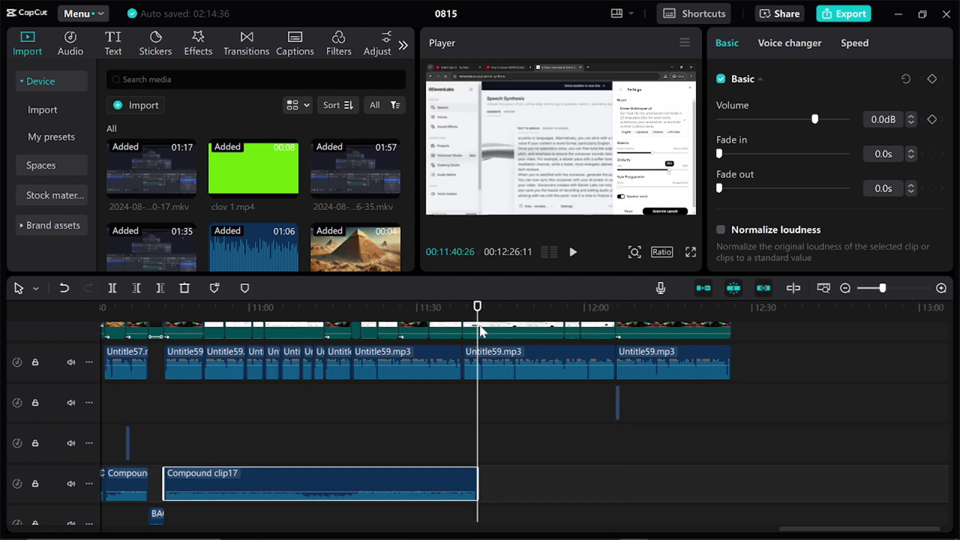
# - Paste onto the CapCut timeline, play back the edit and scroll along the timeline
pyautogui.hotkey('ctrl', 'v')
pyautogui.press('space')
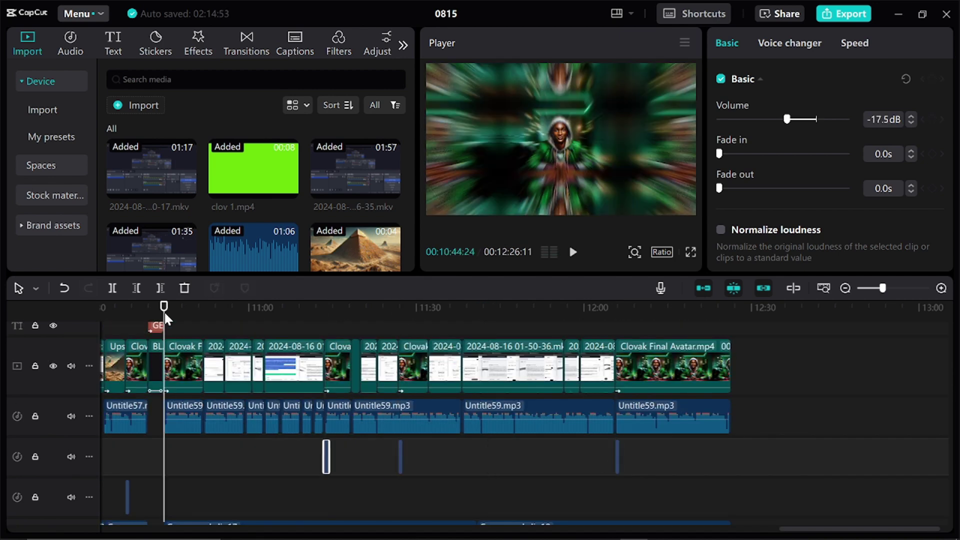
pyautogui.moveTo(799, 528); pyautogui.dragTo(128, 525)
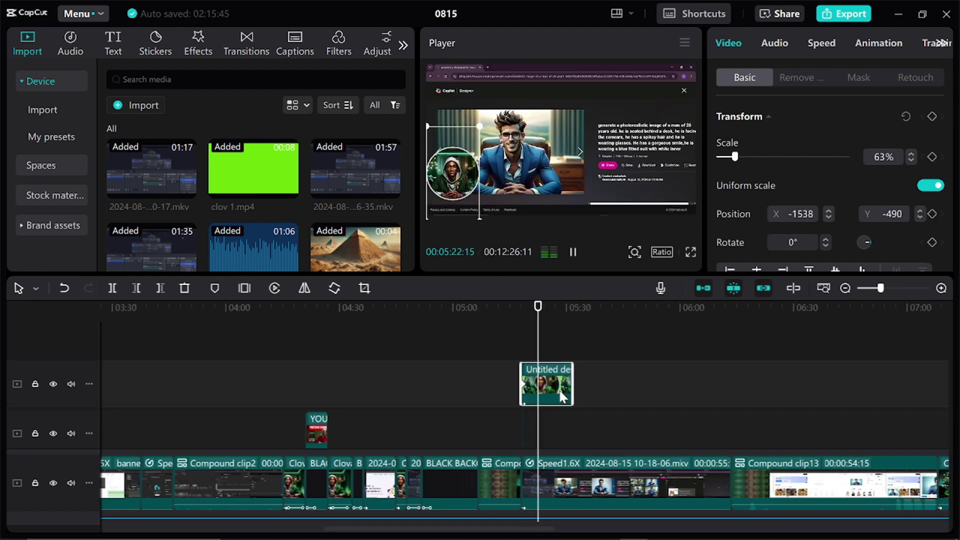
# - Give the avatar overlay clips a Slide Right exit animation and a Slide Down entrance
pyautogui.click(878, 43)
pyautogui.click(830, 77)
pyautogui.click(852, 129)
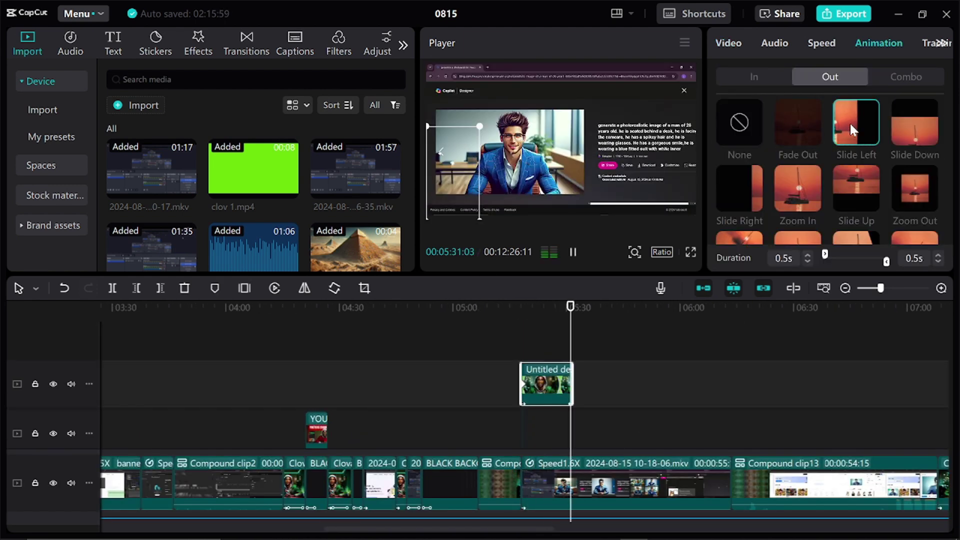
pyautogui.click(739, 188)
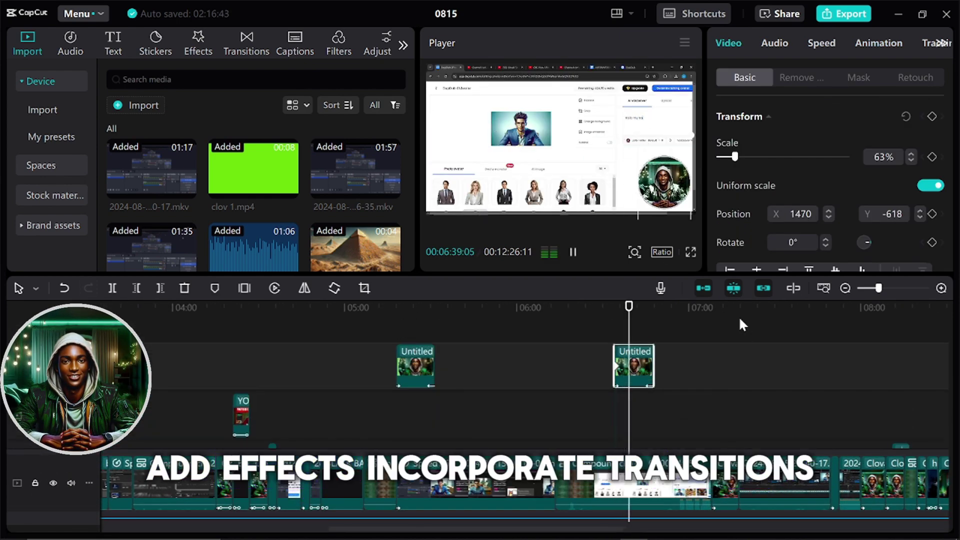
pyautogui.click(745, 311)
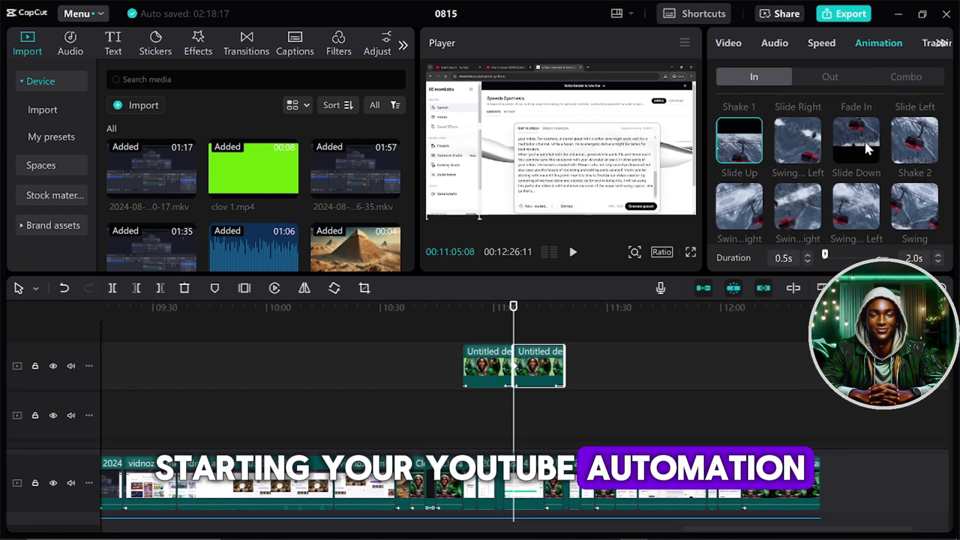
pyautogui.click(869, 148)
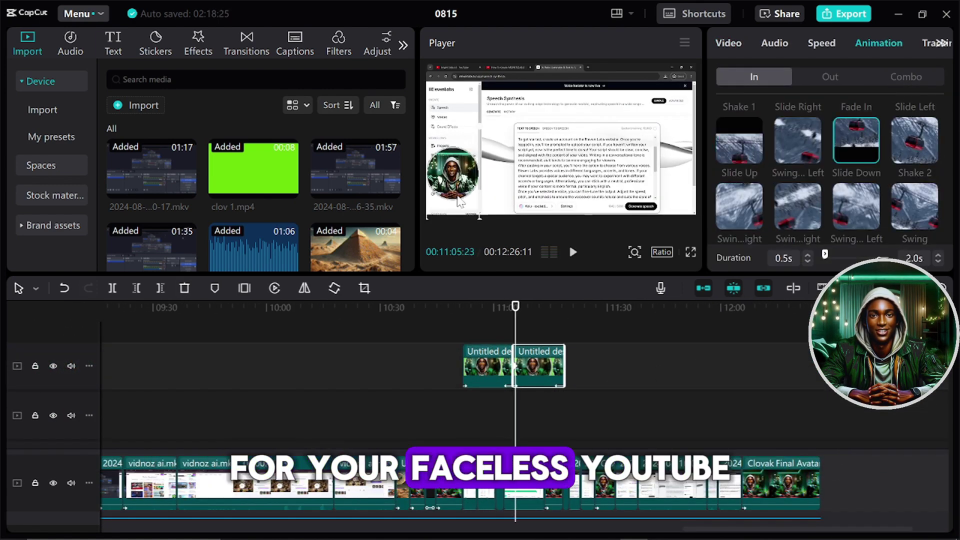